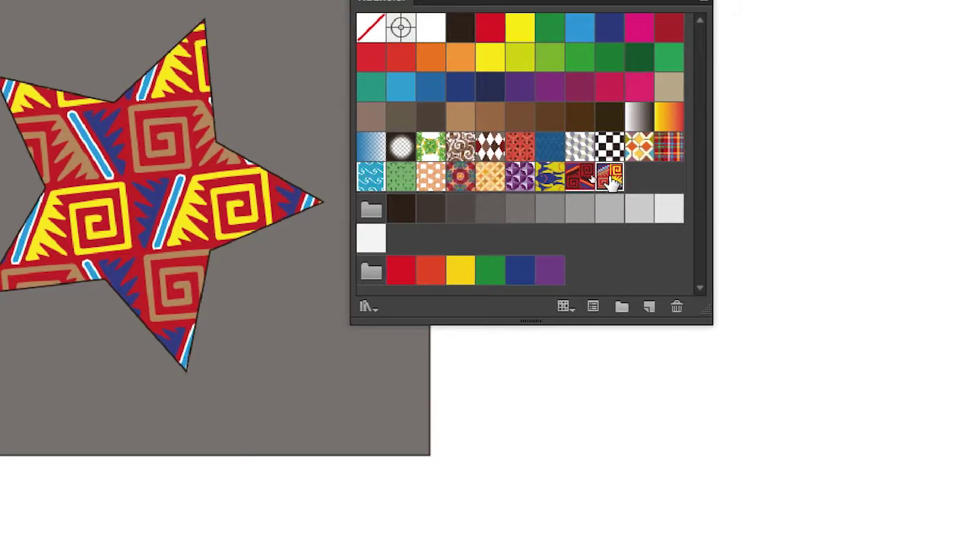
Step: Place the red pattern swatch with yellow and brown spirals as editable artwork beside the artboard and select it
left_click_drag(610, 181, 851, 348)
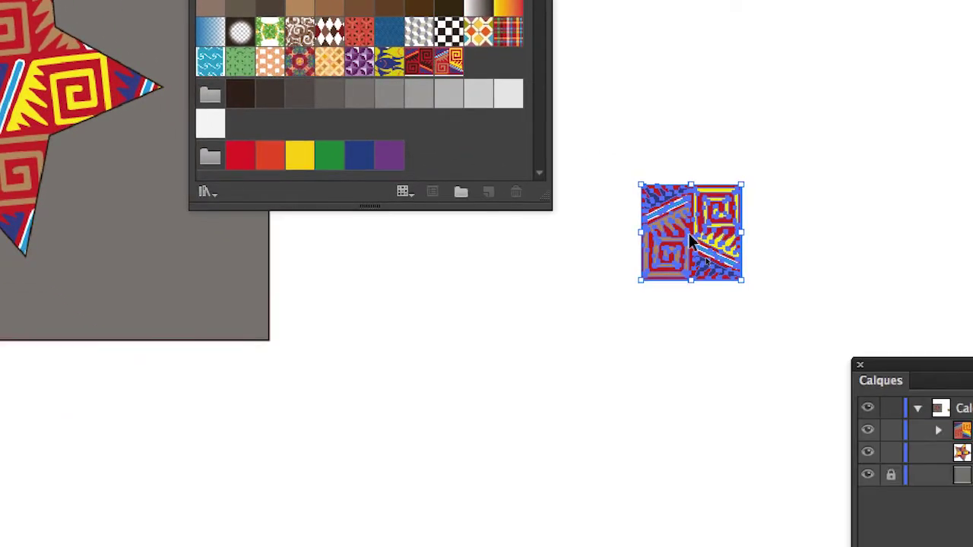
left_click_drag(690, 234, 573, 446)
left_click(548, 353)
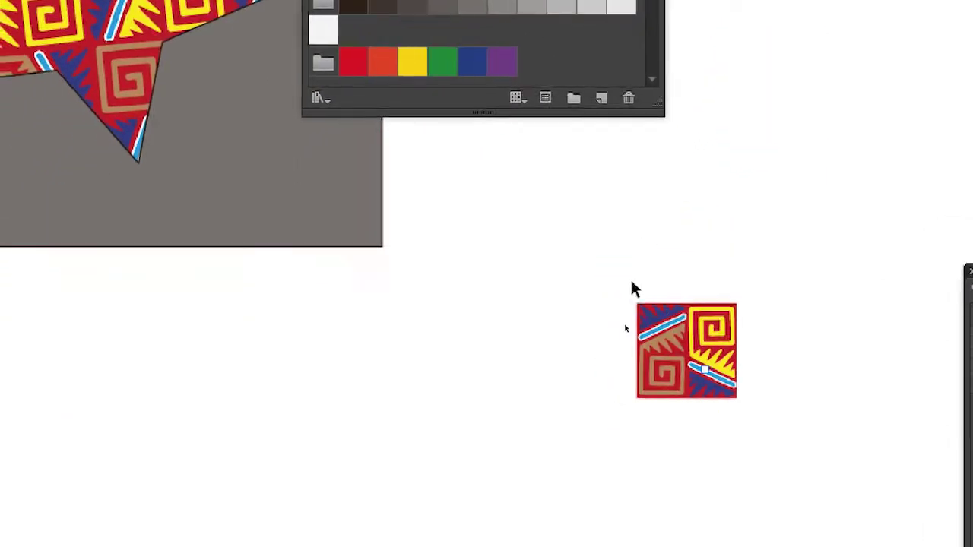
left_click_drag(612, 293, 774, 448)
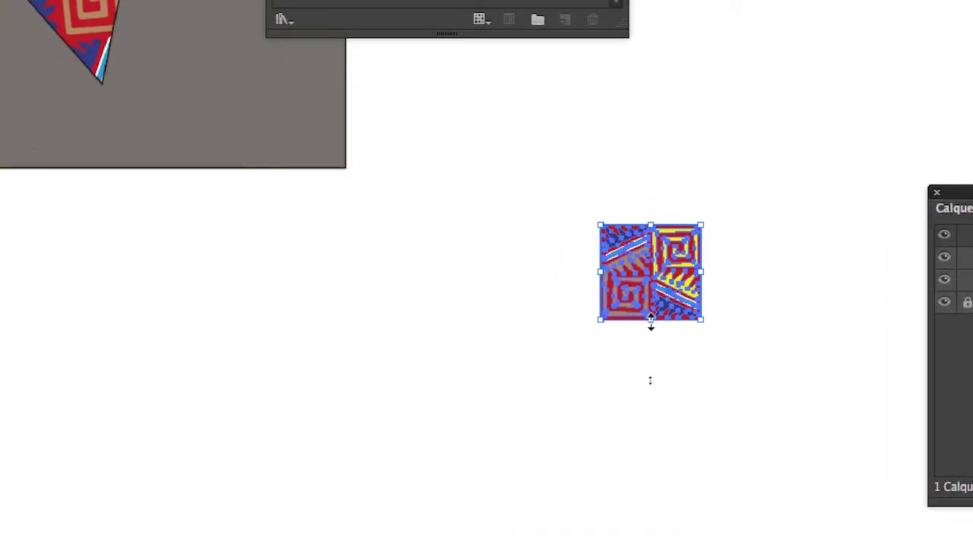
Step: Move the Swatches panel clear of the enlarged pattern tile
scroll(658, 322, "up", 1)
scroll(650, 323, "up", 1)
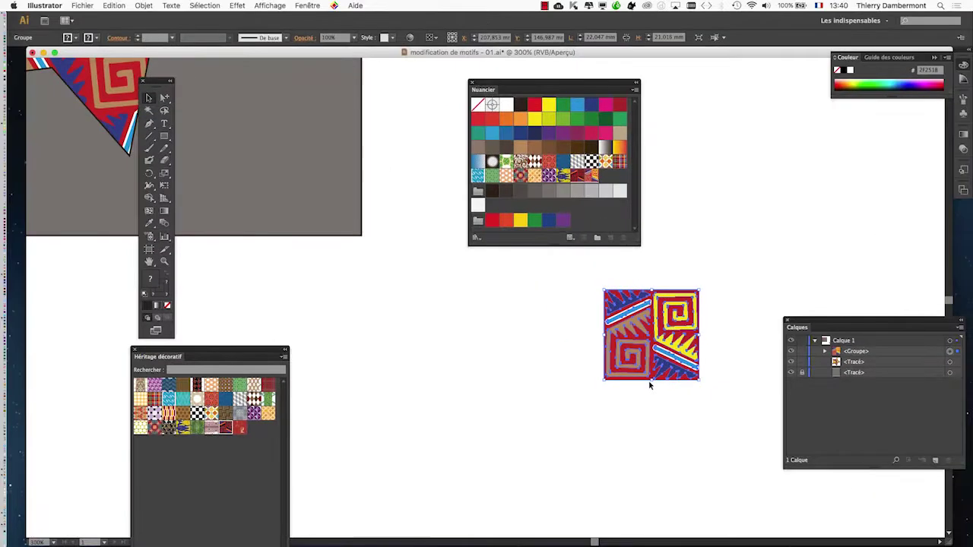
scroll(700, 333, "up", 2)
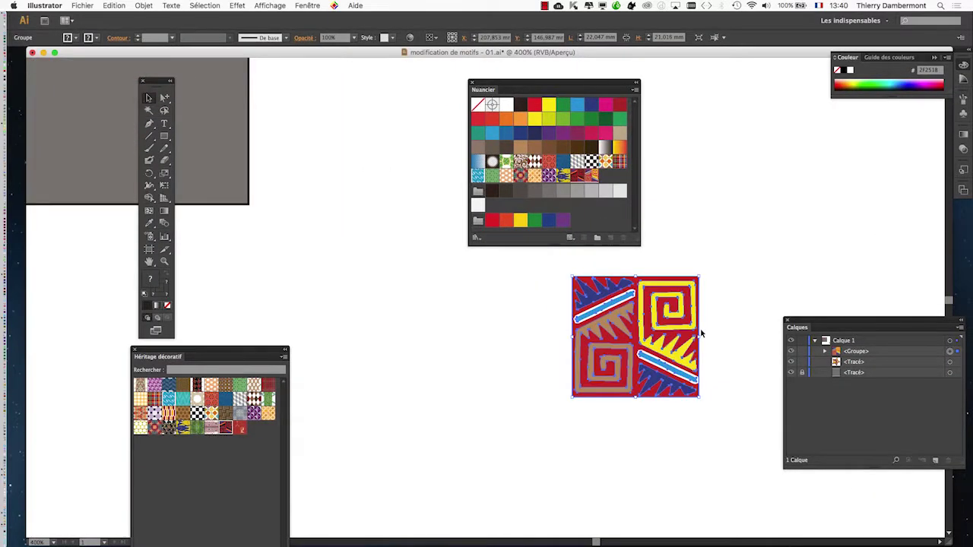
left_click_drag(587, 85, 878, 133)
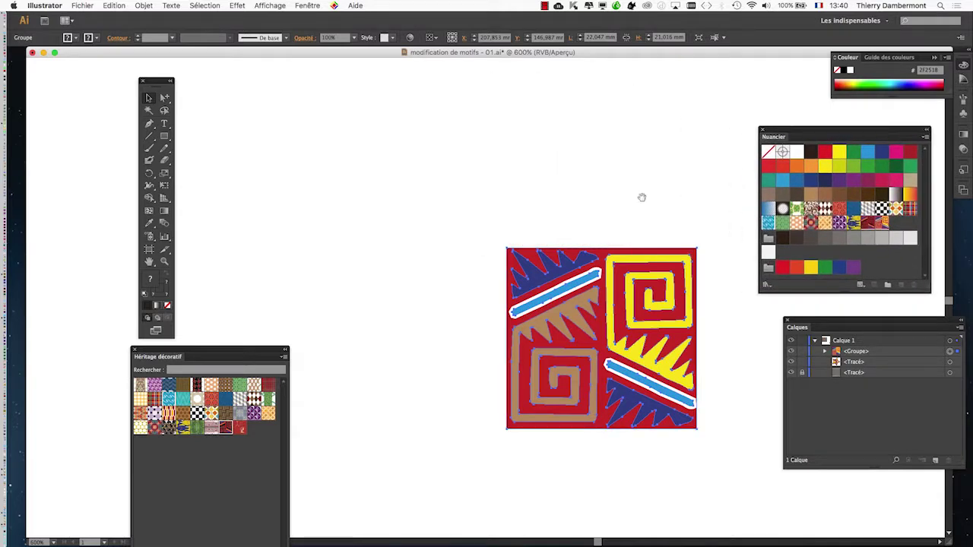
left_click_drag(642, 197, 520, 149)
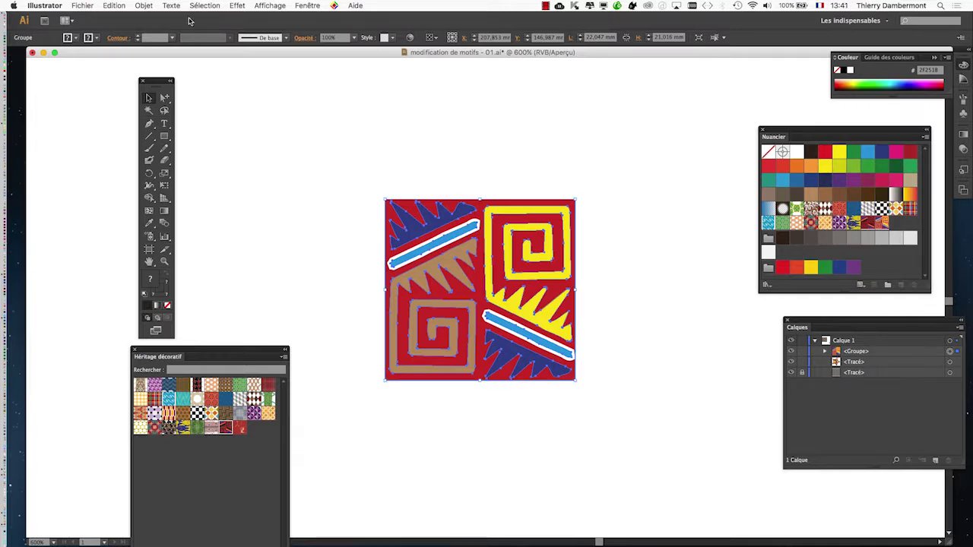
left_click(114, 6)
mouse_move(181, 172)
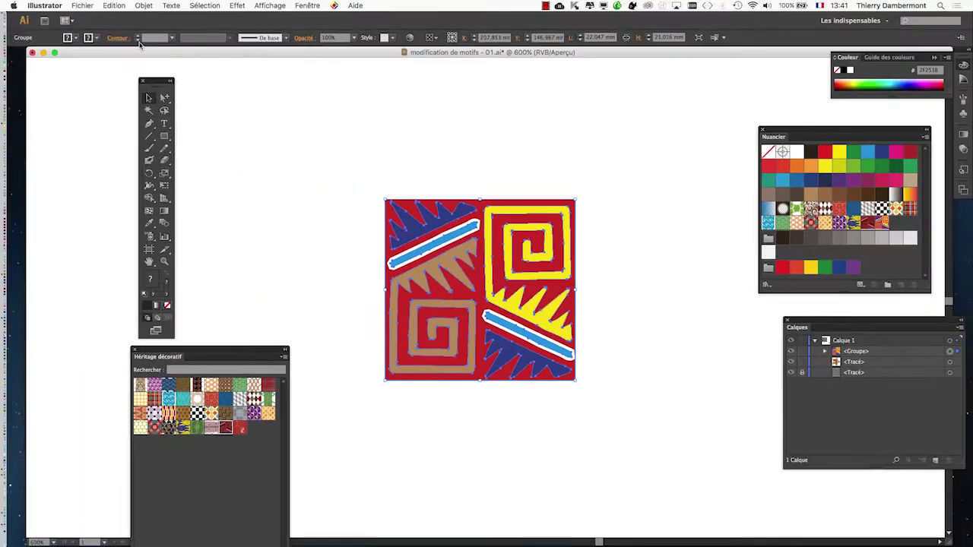
left_click(114, 5)
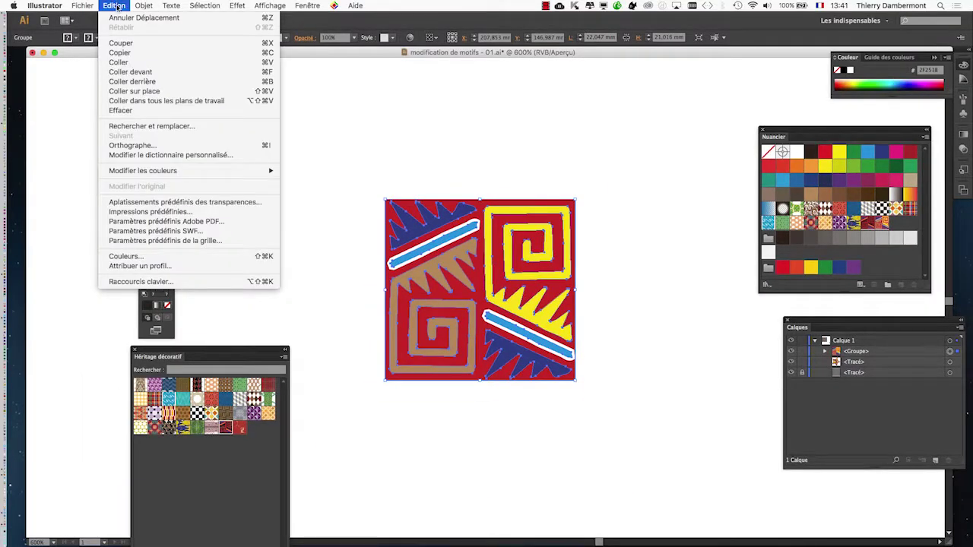
mouse_move(198, 176)
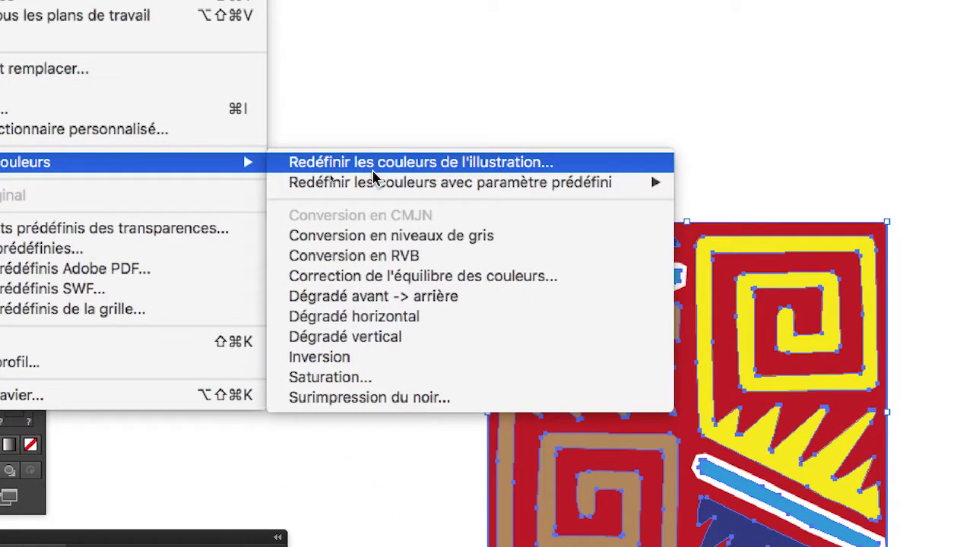
left_click(372, 171)
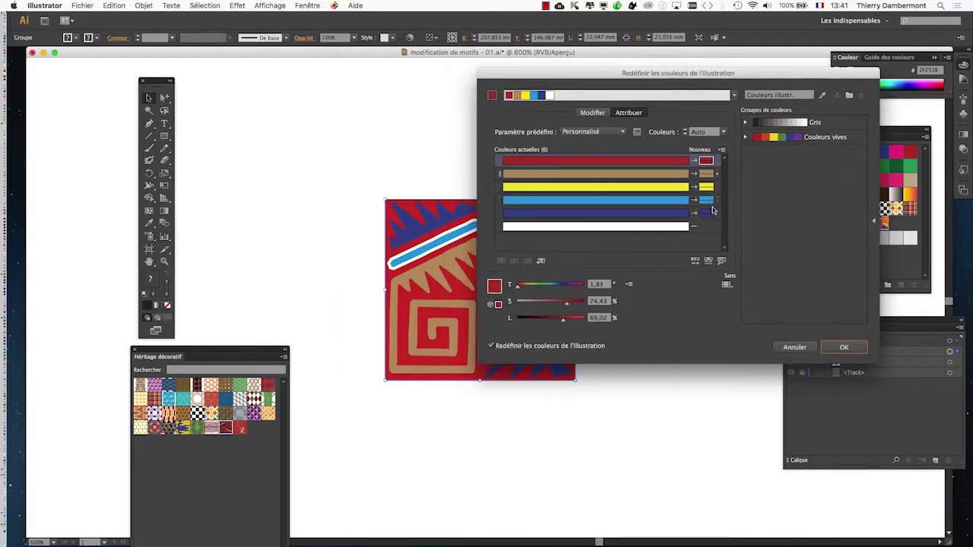
left_click(803, 346)
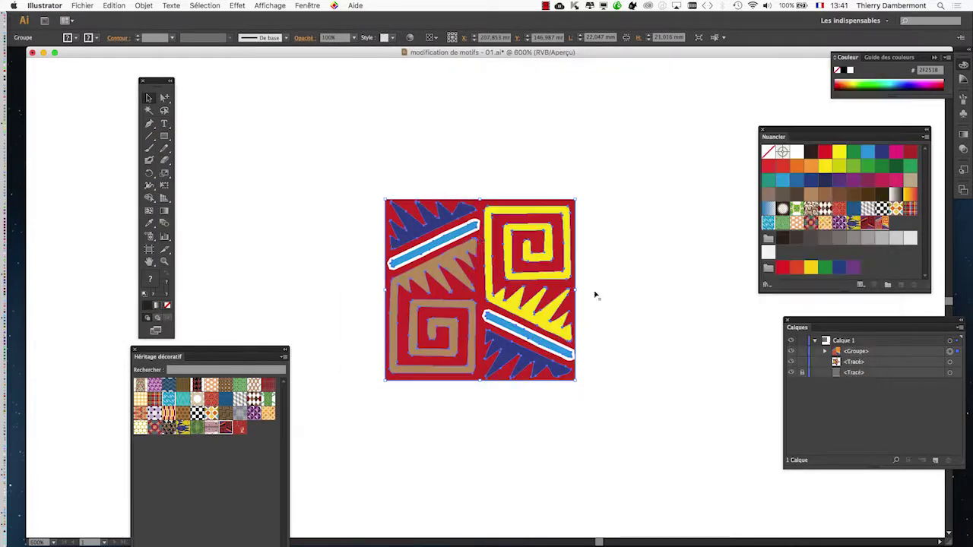
Step: Move the Tools panel aside to clear space around the pattern tile
left_click_drag(434, 215, 233, 104)
left_click_drag(155, 80, 75, 90)
scroll(228, 231, "up", 2)
scroll(231, 232, "down", 1)
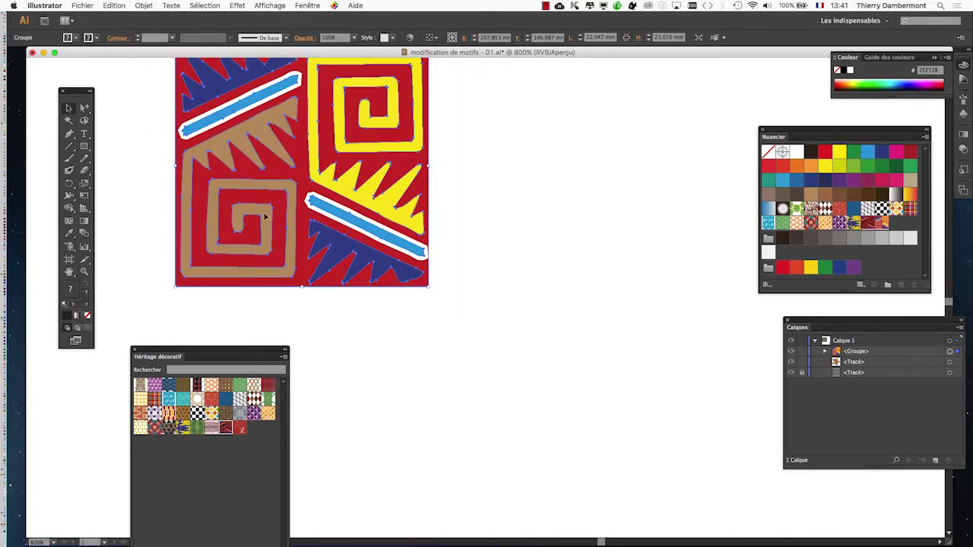
left_click_drag(267, 206, 218, 242)
Step: Open Recolor Artwork for the selected pattern tile and position its dialog beside the tile
left_click(144, 5)
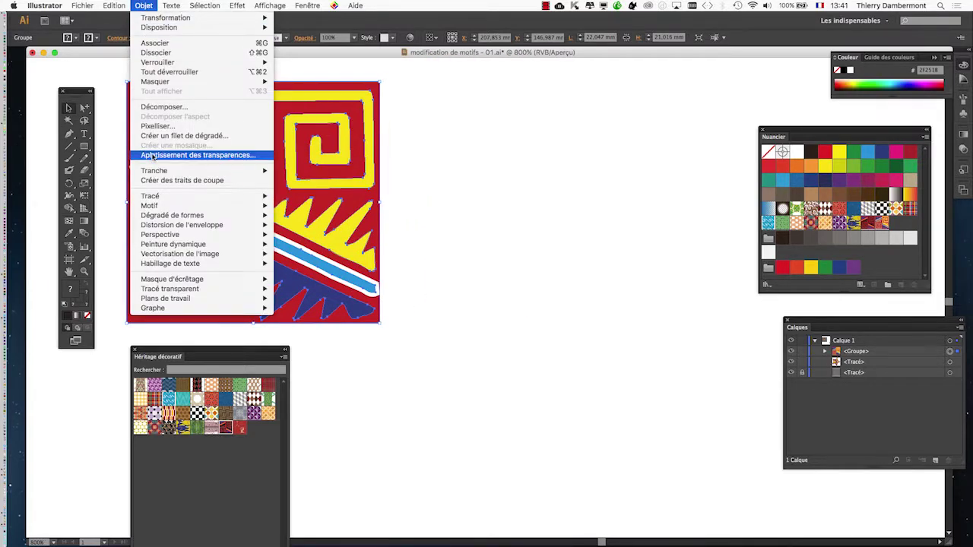
mouse_move(131, 178)
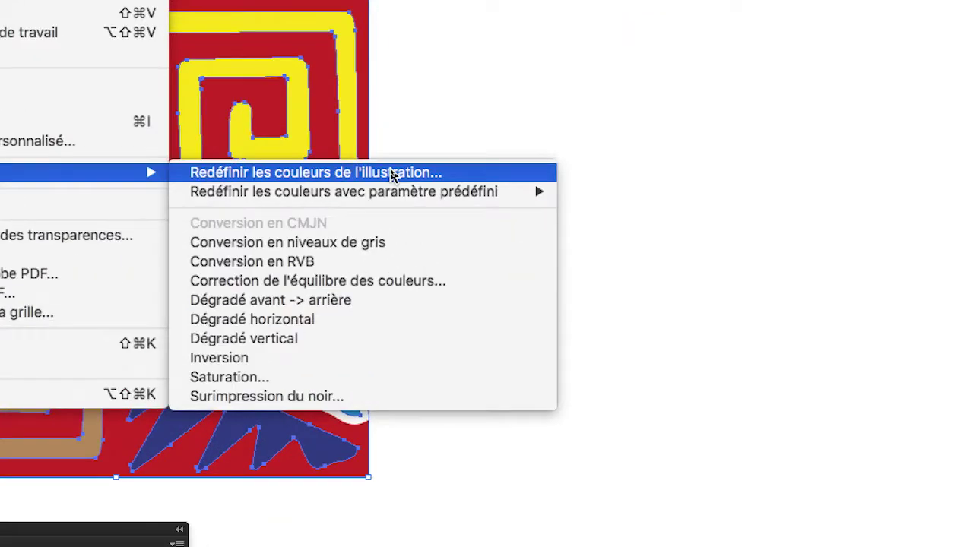
left_click(392, 173)
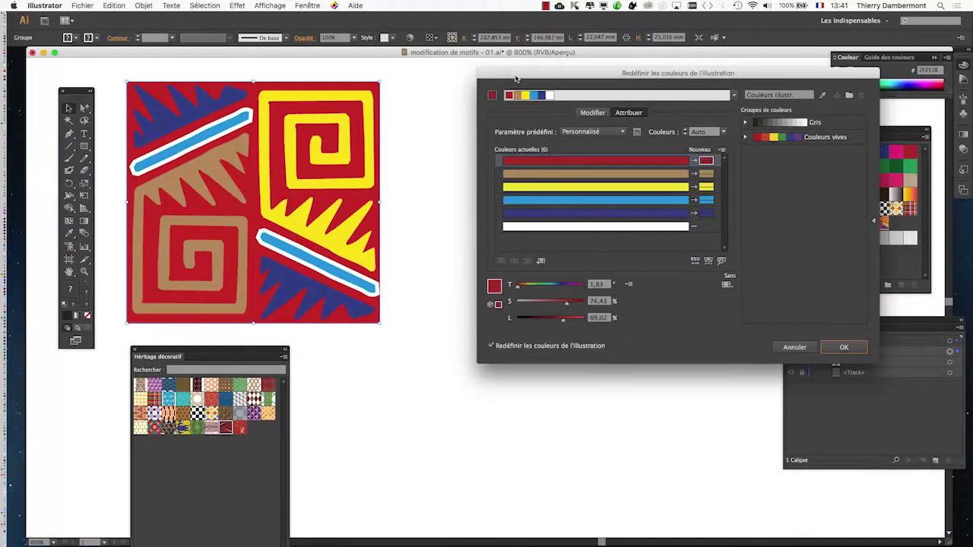
left_click_drag(516, 79, 449, 81)
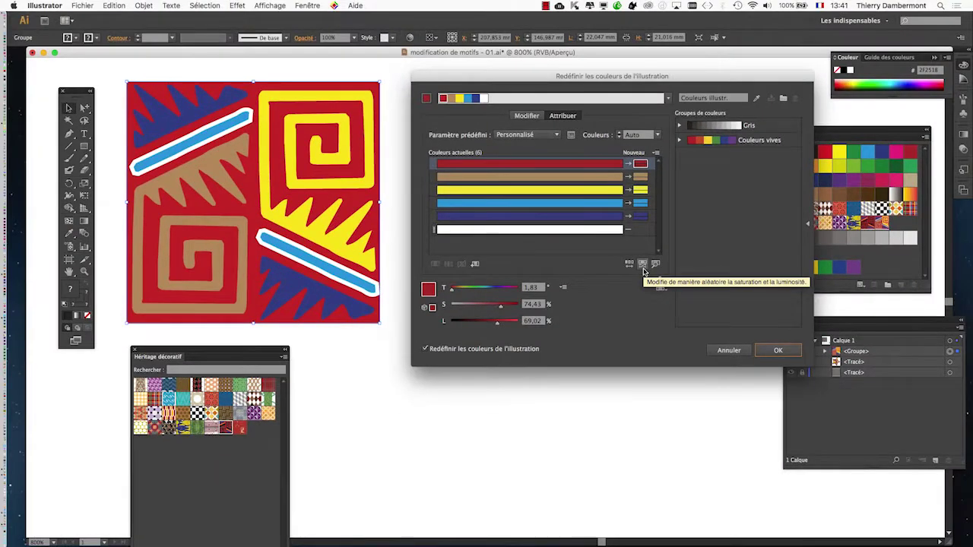
Step: Randomize the saturation and brightness of the tile's colors repeatedly until blue spikes, peach and pale yellow spirals on red result
left_click(643, 270)
left_click(643, 270)
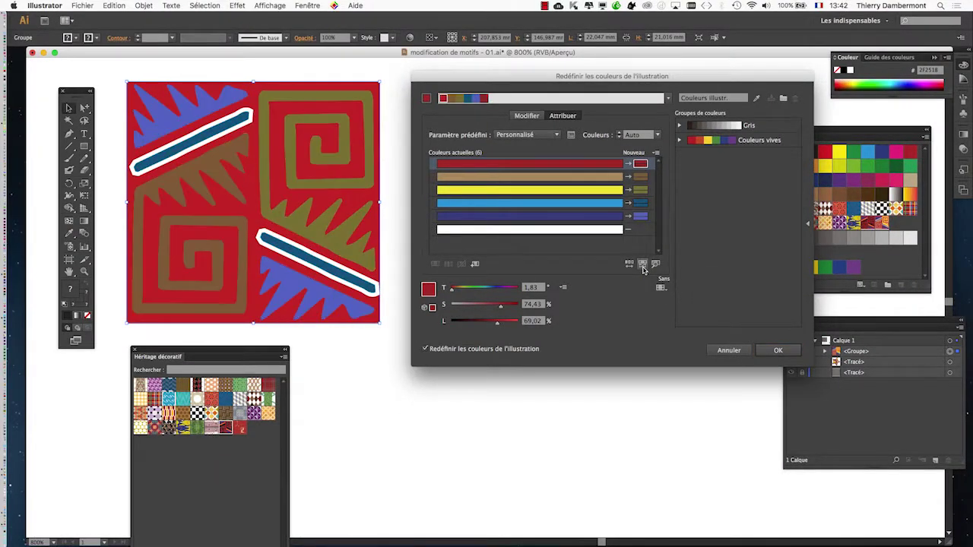
left_click(643, 271)
left_click(643, 270)
left_click(643, 269)
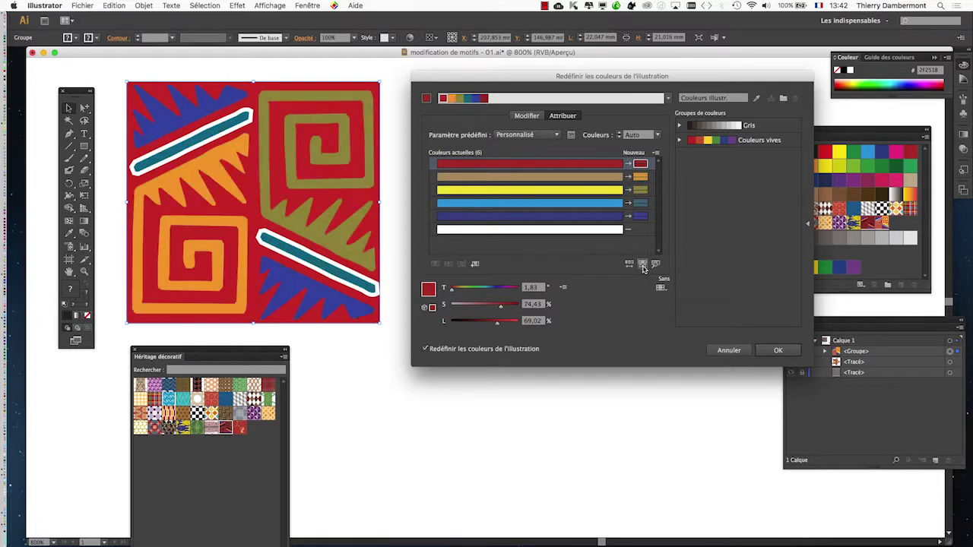
left_click(643, 269)
left_click(644, 270)
left_click(644, 269)
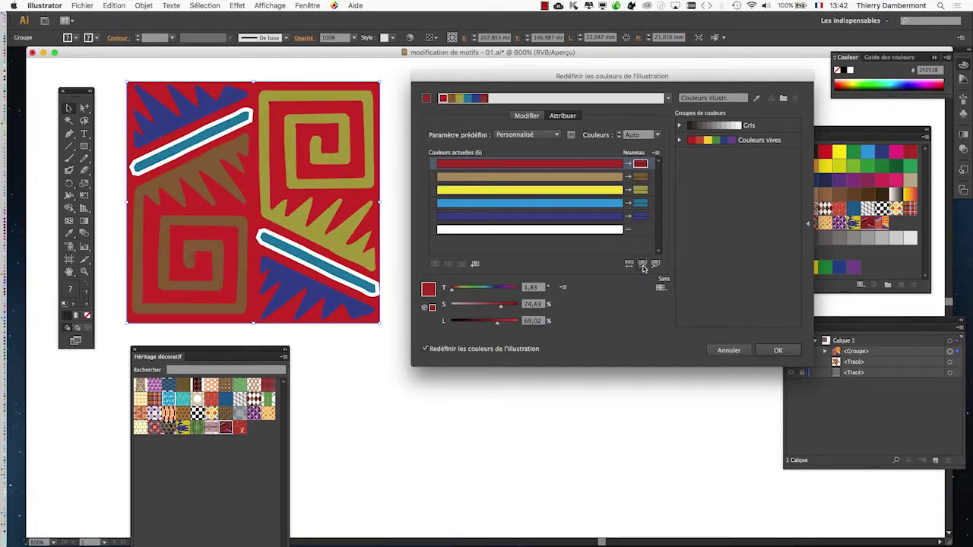
left_click(643, 269)
left_click(643, 270)
left_click(643, 269)
left_click(643, 270)
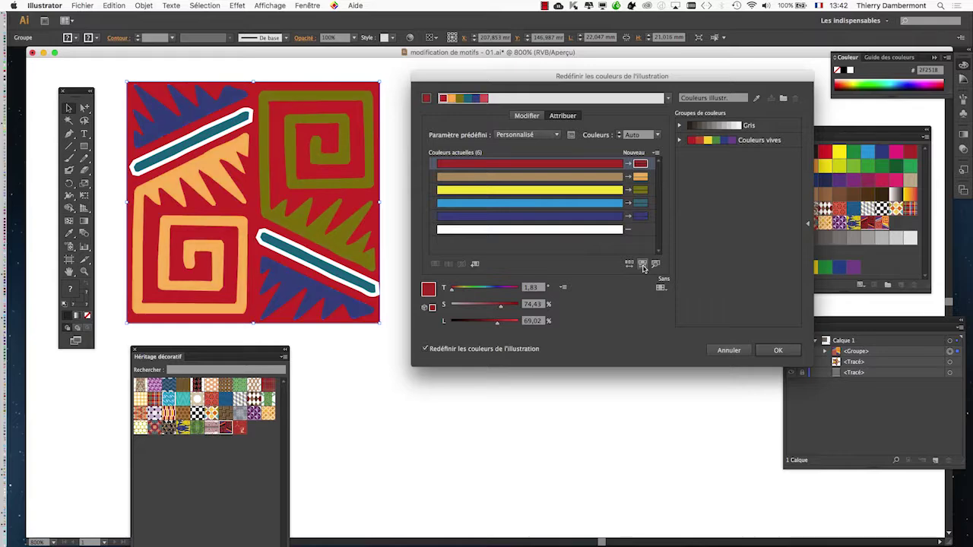
left_click(643, 269)
left_click(644, 270)
left_click(643, 269)
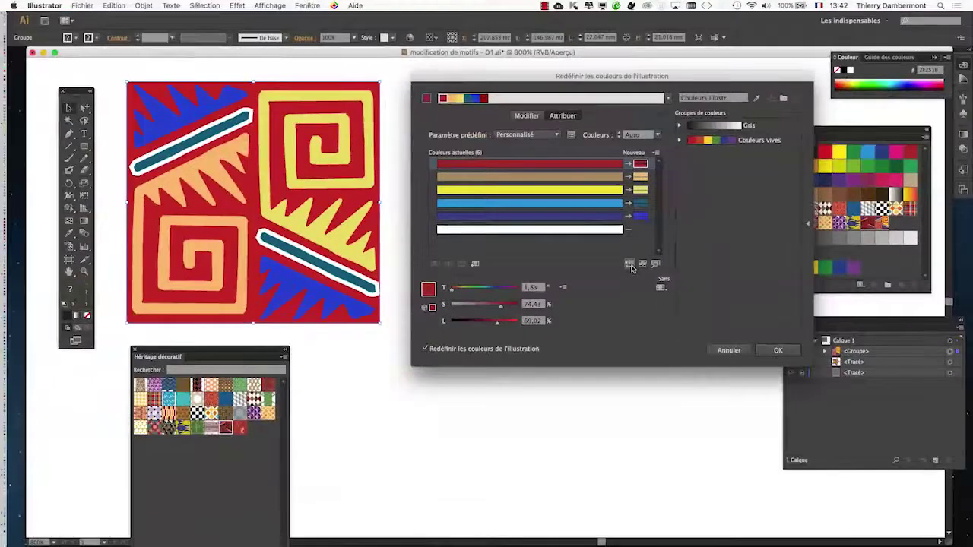
Step: Shuffle the color order randomly until the tile has a peach background with teal and pale yellow spirals, and apply the recoloring
left_click(632, 265)
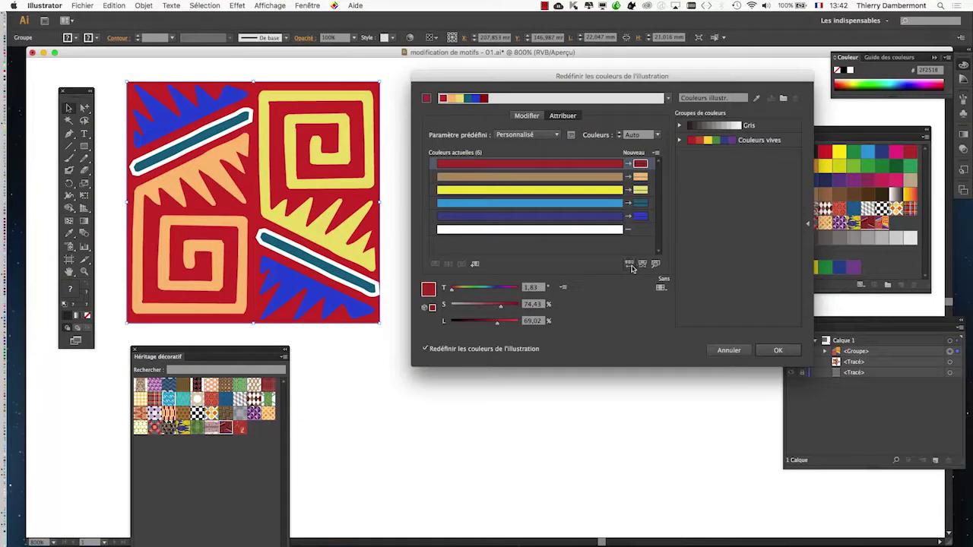
left_click(632, 265)
left_click(631, 265)
left_click(632, 265)
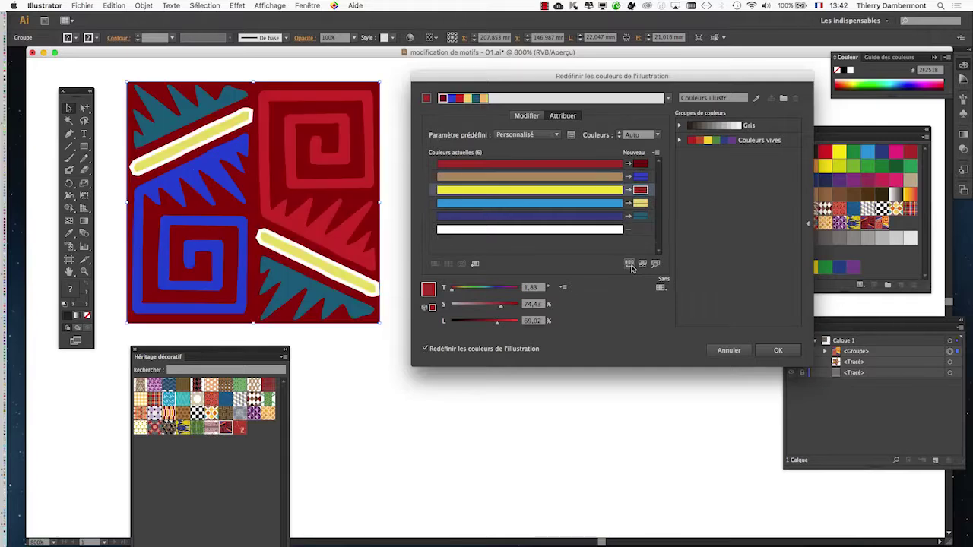
left_click(632, 265)
left_click(632, 266)
left_click(632, 265)
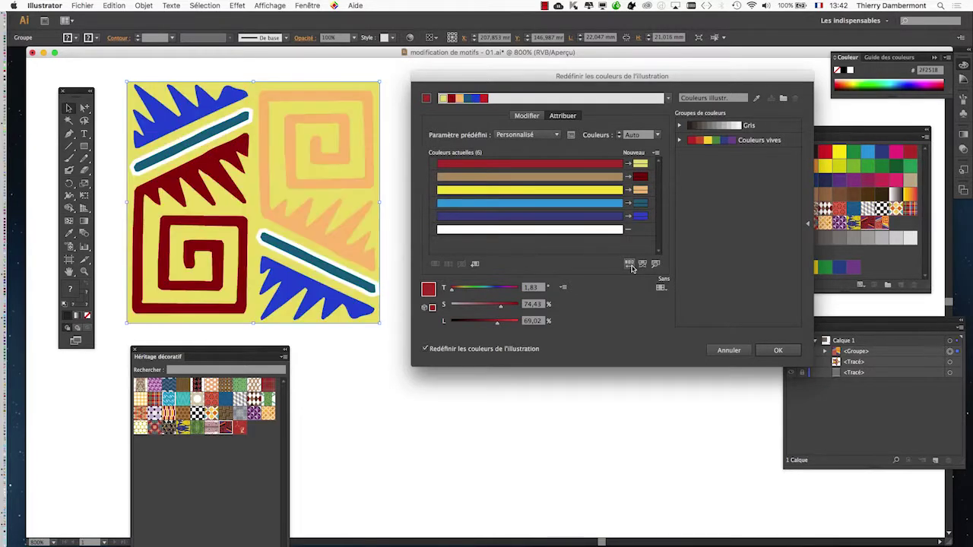
left_click(632, 266)
left_click(632, 266)
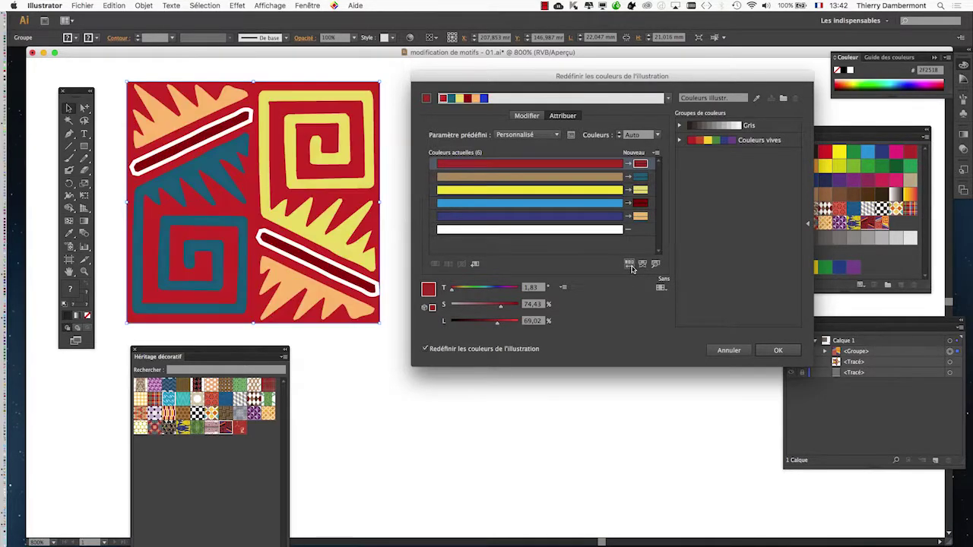
left_click(631, 265)
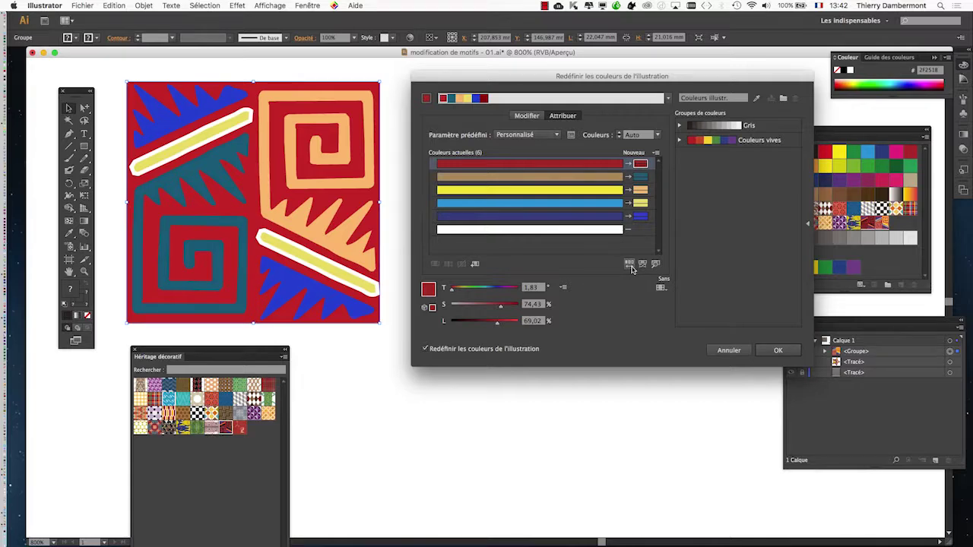
left_click(632, 265)
left_click(632, 266)
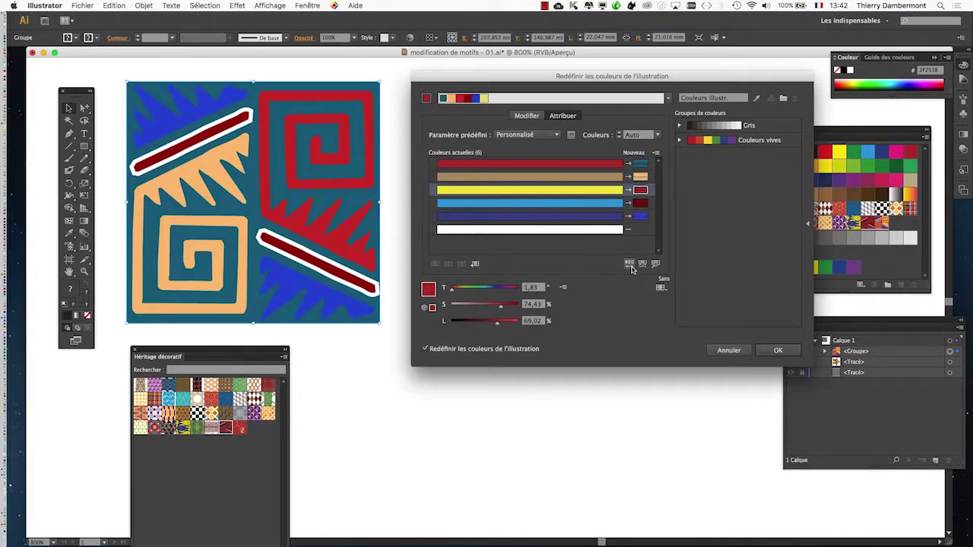
left_click(631, 265)
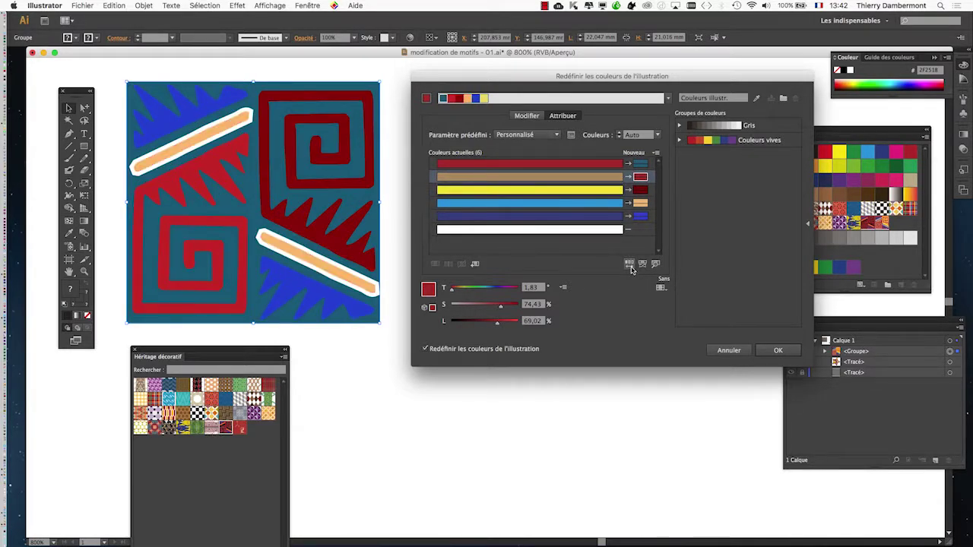
left_click(632, 265)
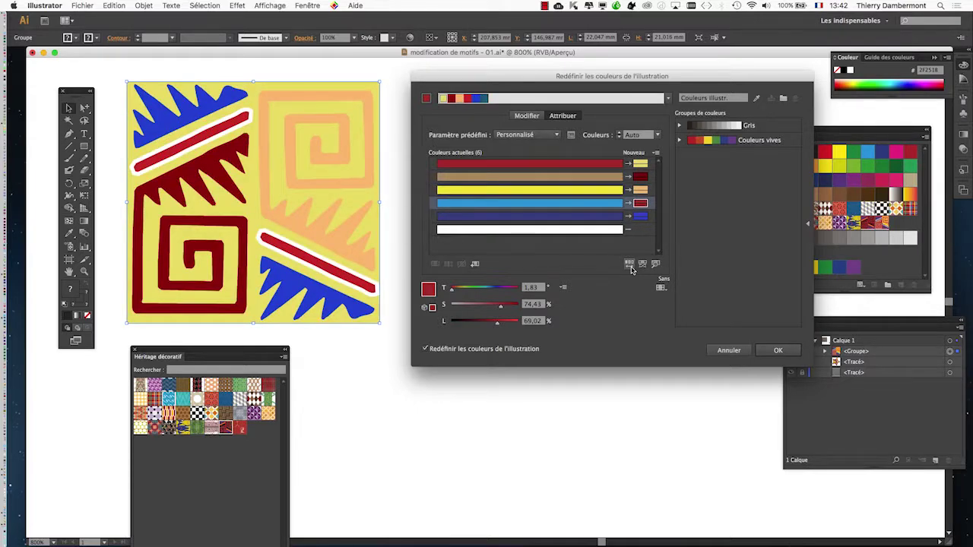
left_click(632, 266)
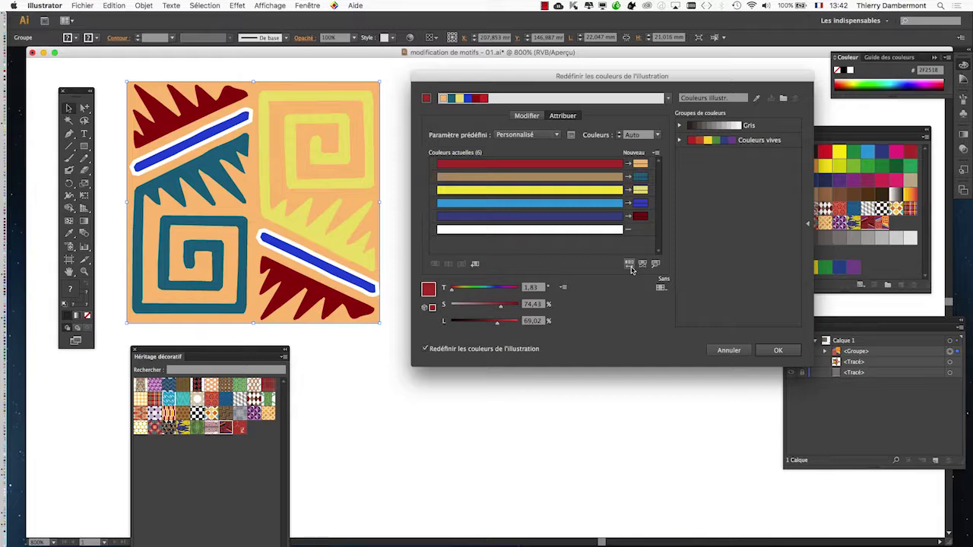
left_click(787, 353)
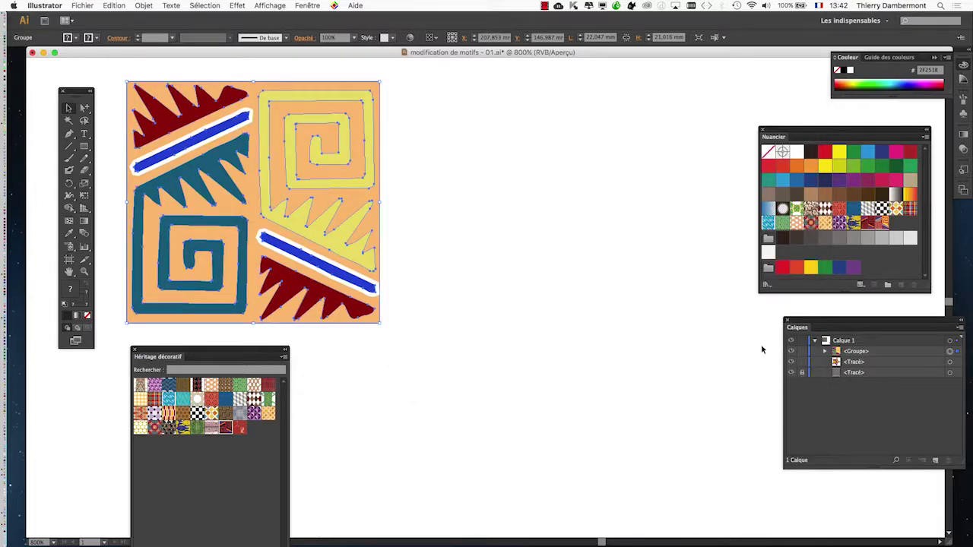
Step: Duplicate the recolored pattern tile about 27 mm to the right of the original
left_click(470, 282)
left_click_drag(127, 82, 440, 283)
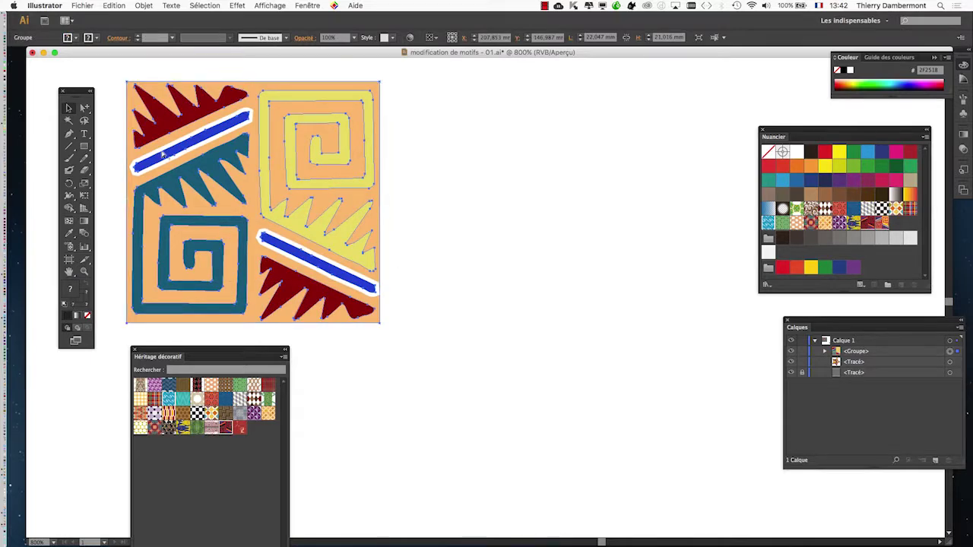
left_click(163, 155)
left_click_drag(163, 154, 475, 154)
left_click_drag(600, 172, 298, 176)
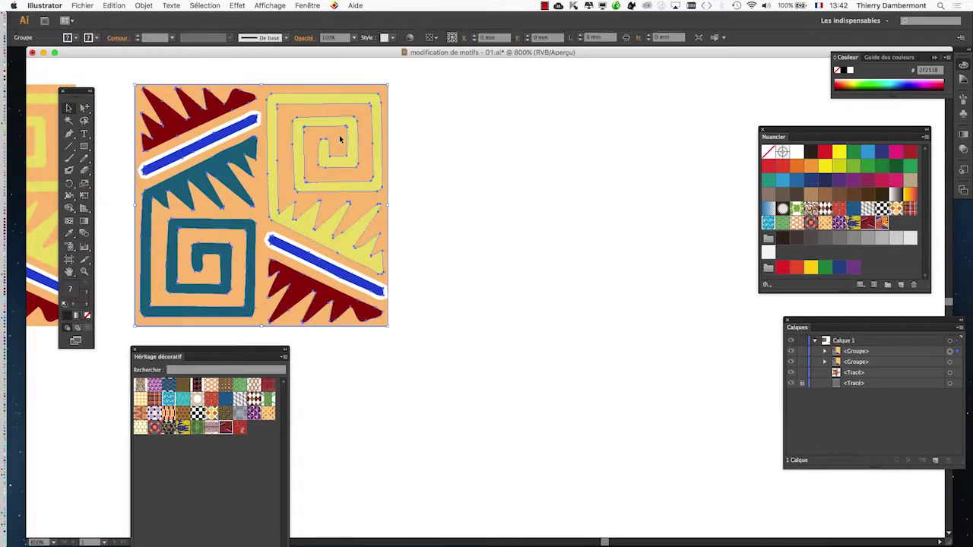
Step: Recolor the duplicated tile with randomized saturation and brightness until it has an orange background with sky-blue and olive spirals, and apply it
left_click(114, 6)
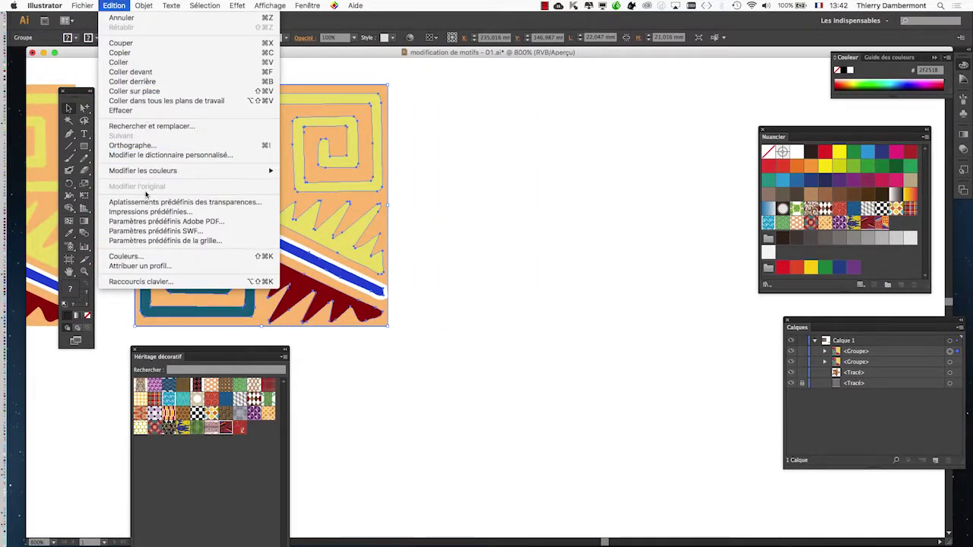
left_click(116, 5)
left_click(114, 5)
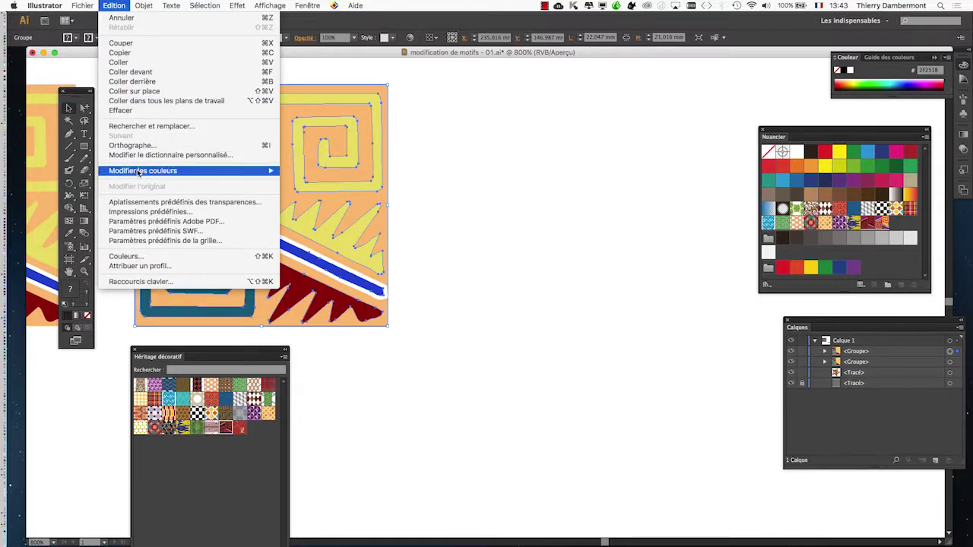
mouse_move(142, 172)
left_click(335, 173)
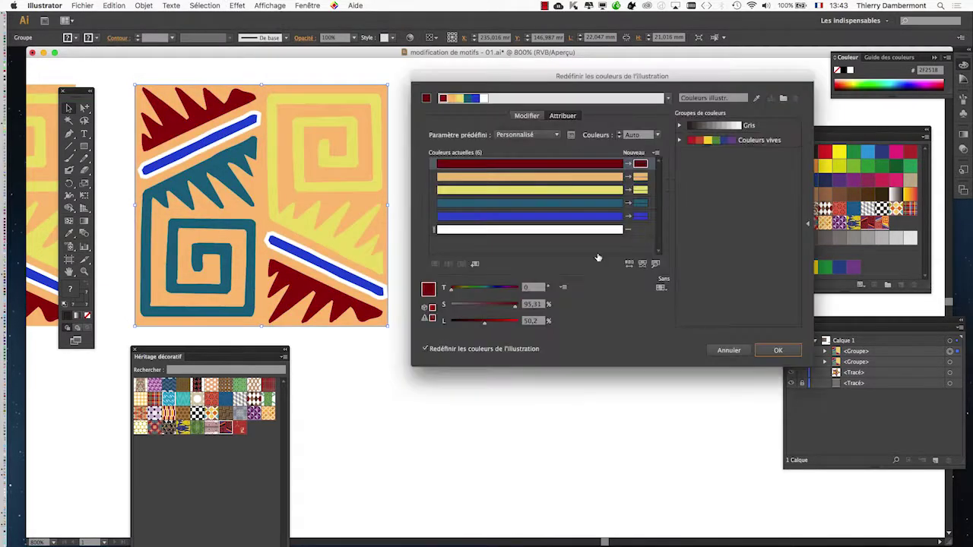
left_click(643, 265)
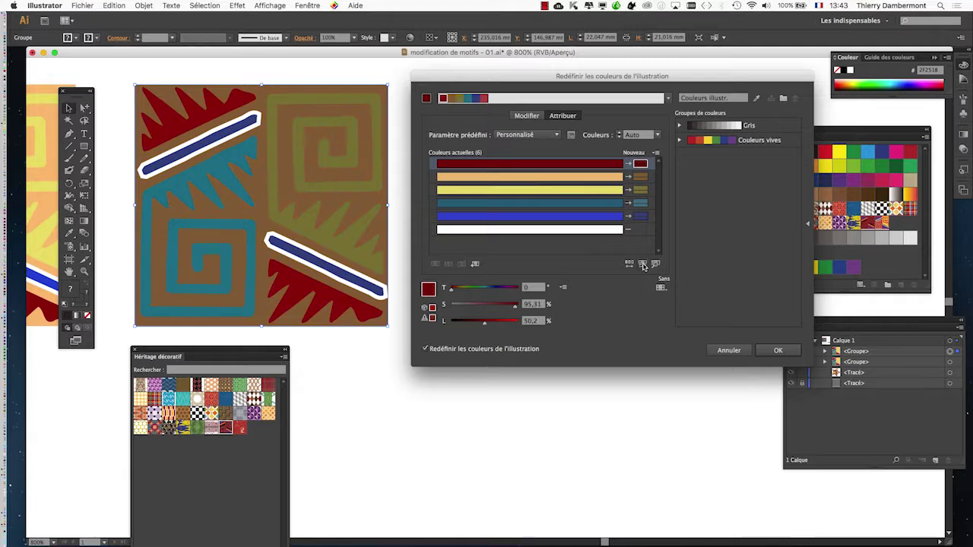
left_click(643, 265)
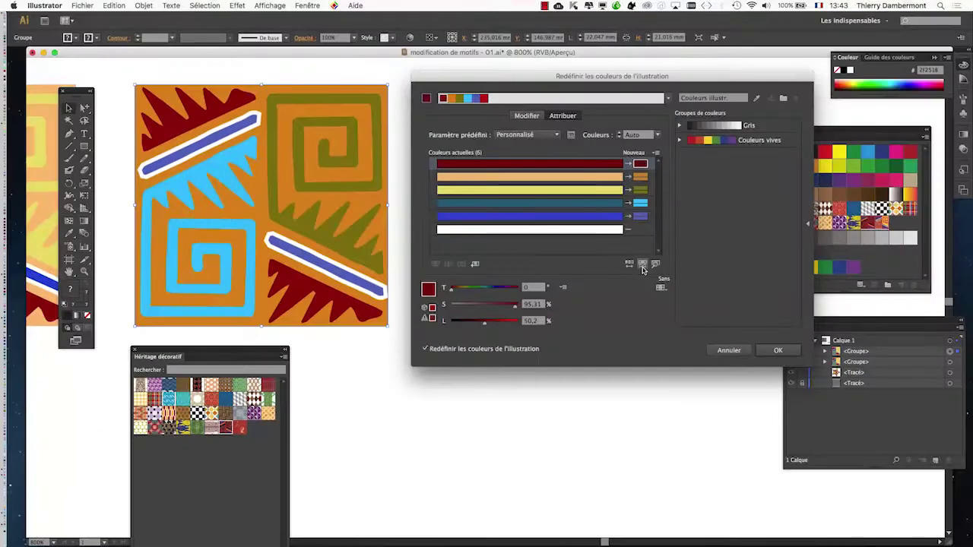
left_click(789, 350)
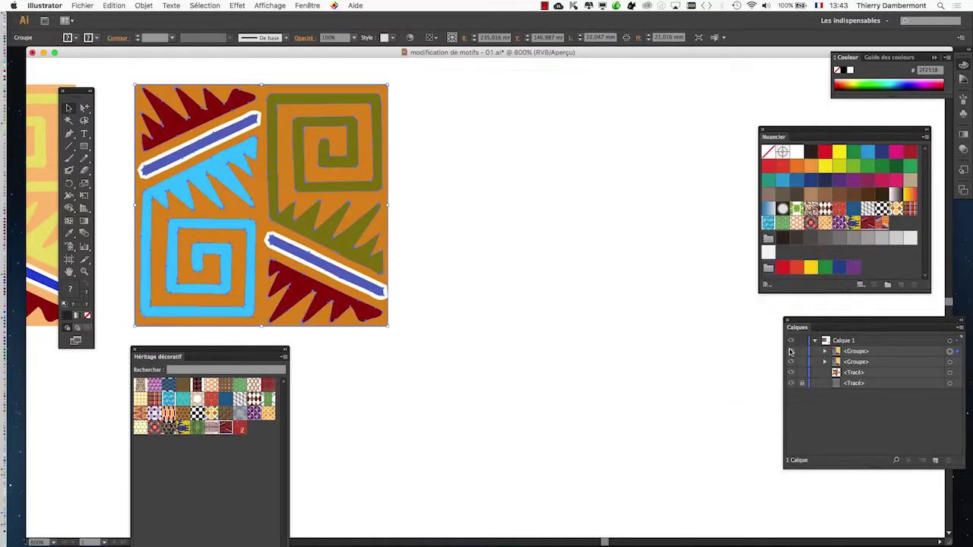
Step: Duplicate the orange tile about 25 mm to the right and recolor the copy by shuffling its color order to sky-blue with olive and dark red spirals
left_click(458, 237)
left_click_drag(192, 129, 477, 127)
left_click(143, 5)
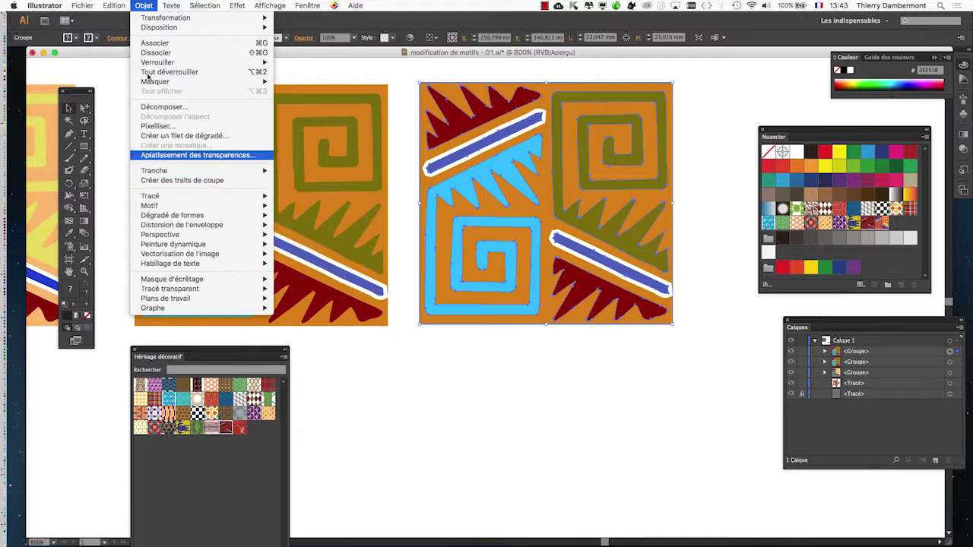
mouse_move(116, 7)
mouse_move(148, 171)
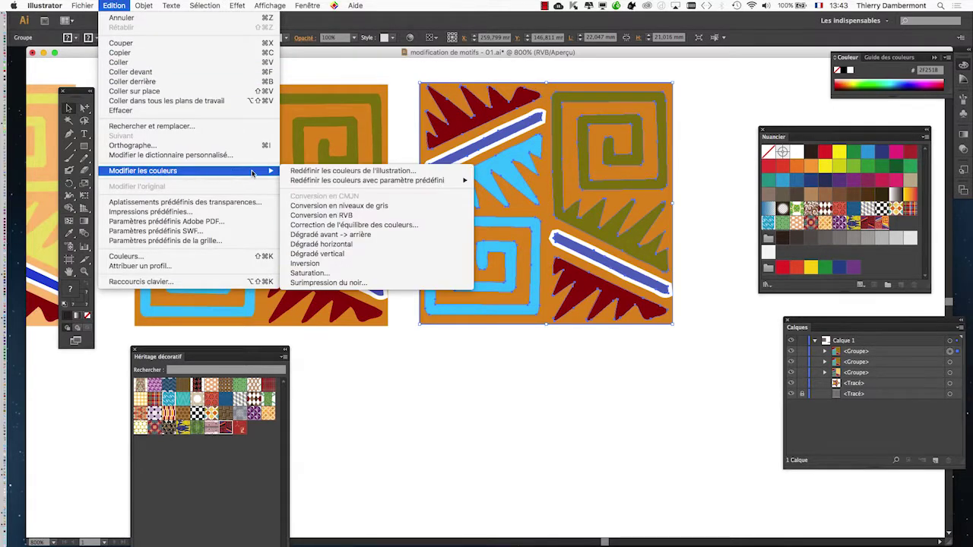
left_click(313, 172)
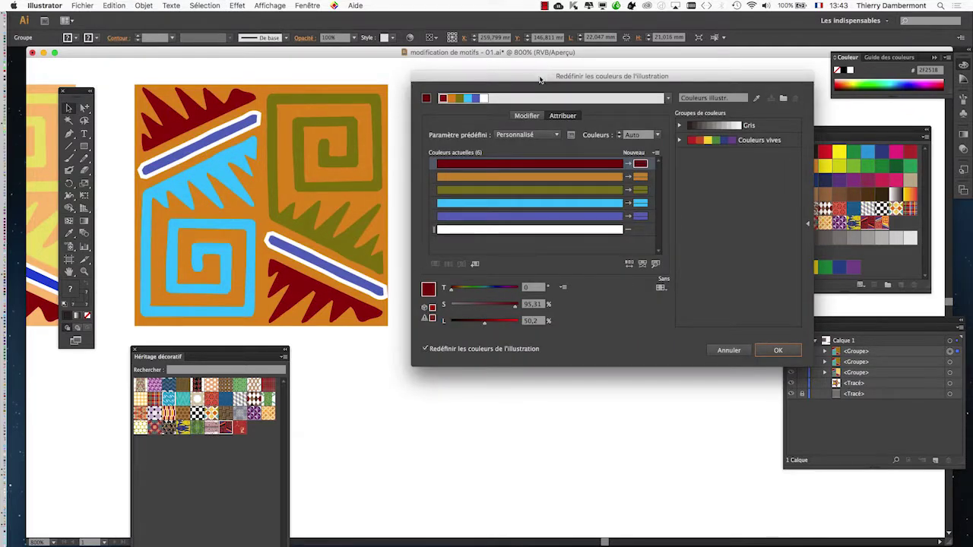
left_click_drag(539, 79, 711, 150)
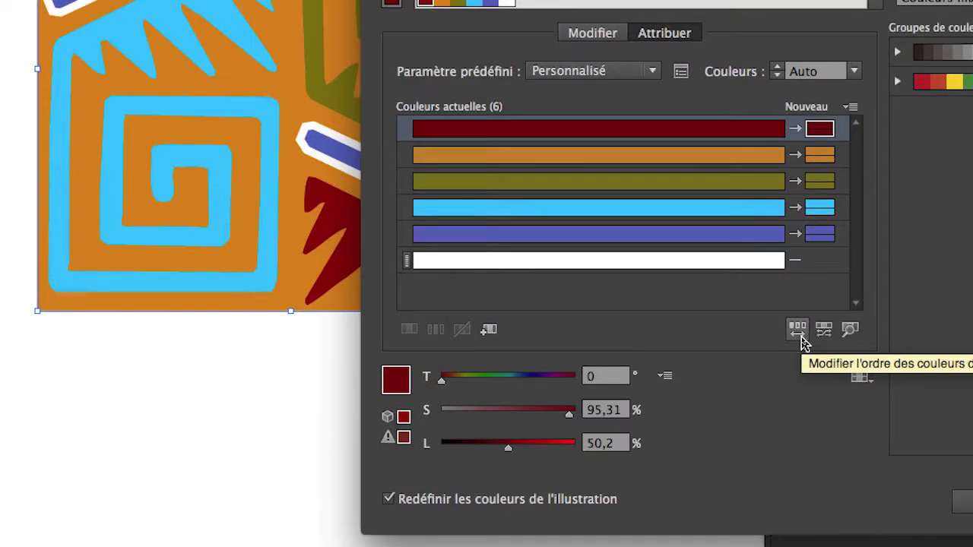
left_click(802, 338)
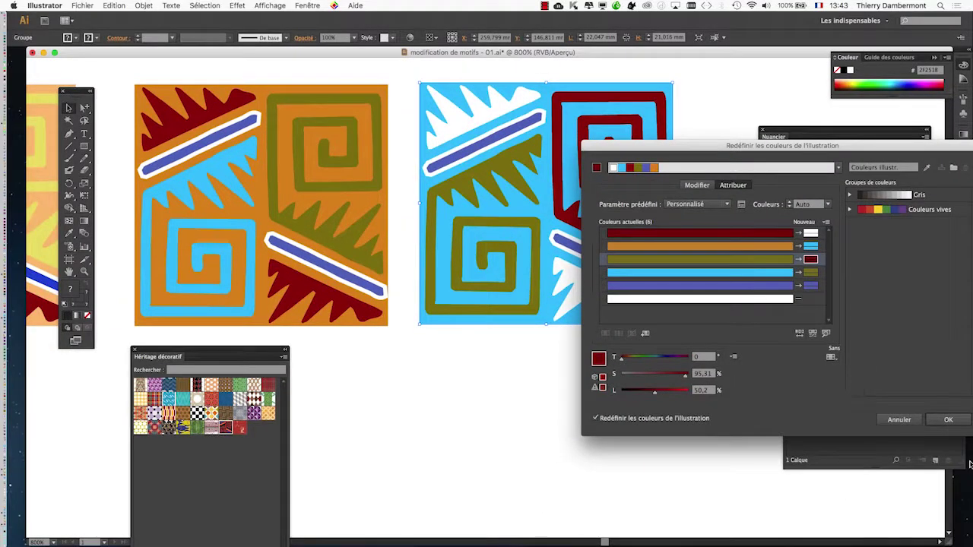
left_click(962, 421)
Step: Duplicate the sky-blue tile and place the copy about 24 mm to its right, roughly in line with the row
key("super+minus")
key("super+minus")
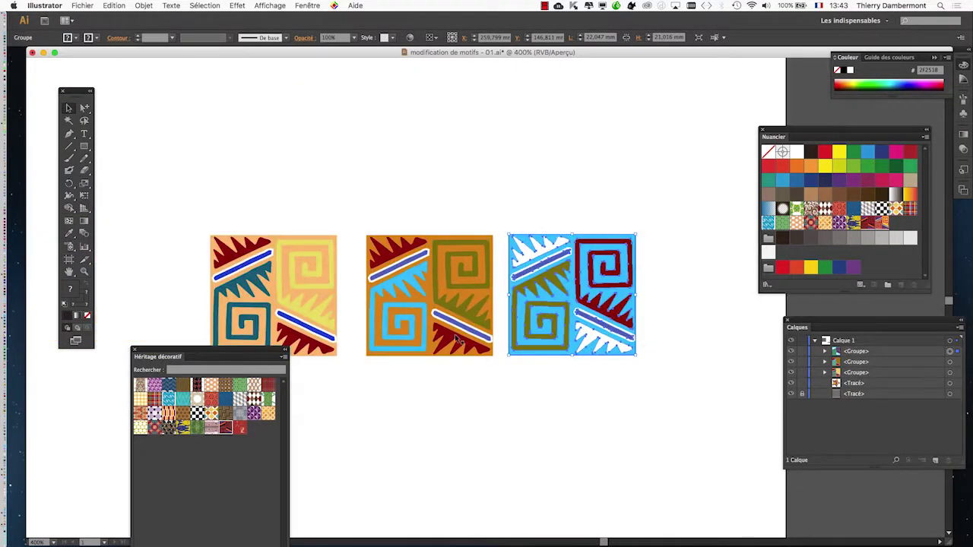
left_click_drag(382, 181, 379, 141)
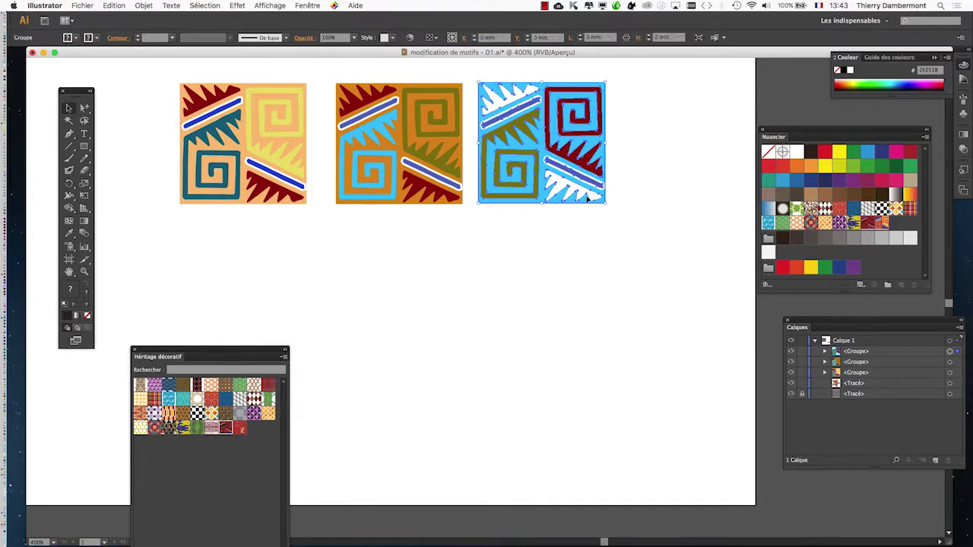
left_click_drag(589, 192, 294, 329)
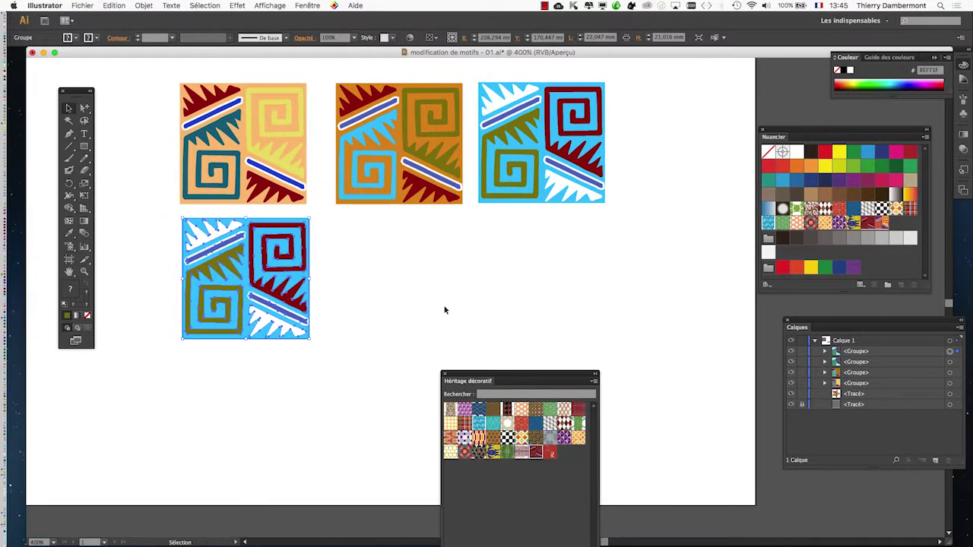
left_click(450, 294)
left_click_drag(173, 218, 461, 325)
left_click(710, 167, "super")
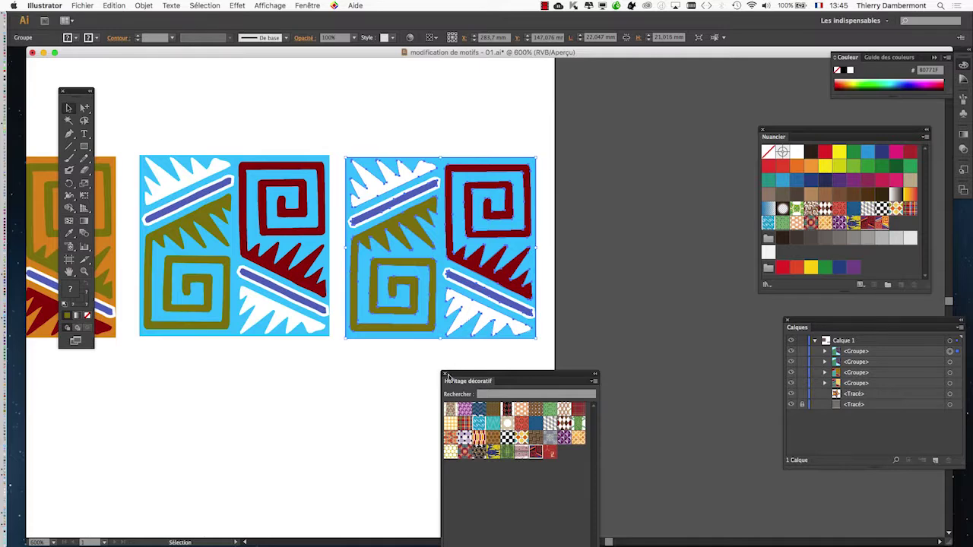
Step: Move the Héritage décoratif panel off the artboard, clear of the tiles
left_click_drag(463, 374, 685, 367)
left_click(469, 368)
left_click(453, 304)
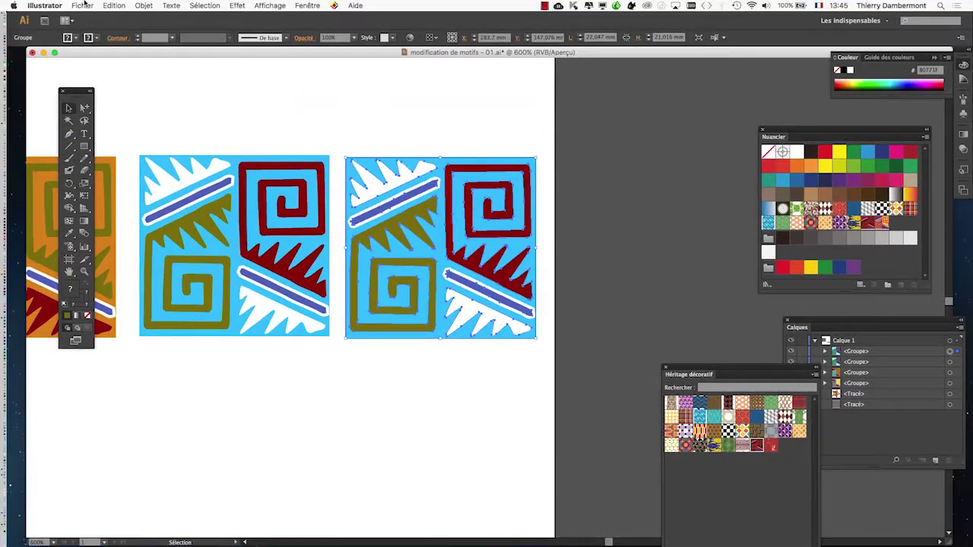
Step: Open Recolor Artwork for the new tile copy, switch its color sliders to Correction globale, and place the dialog clear of the tile
left_click(113, 6)
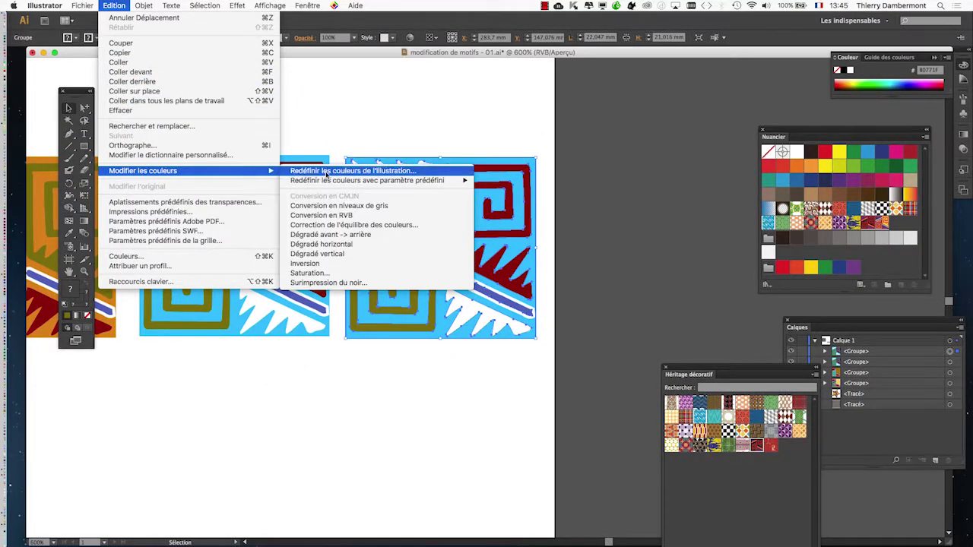
left_click(327, 172)
left_click_drag(429, 70, 518, 61)
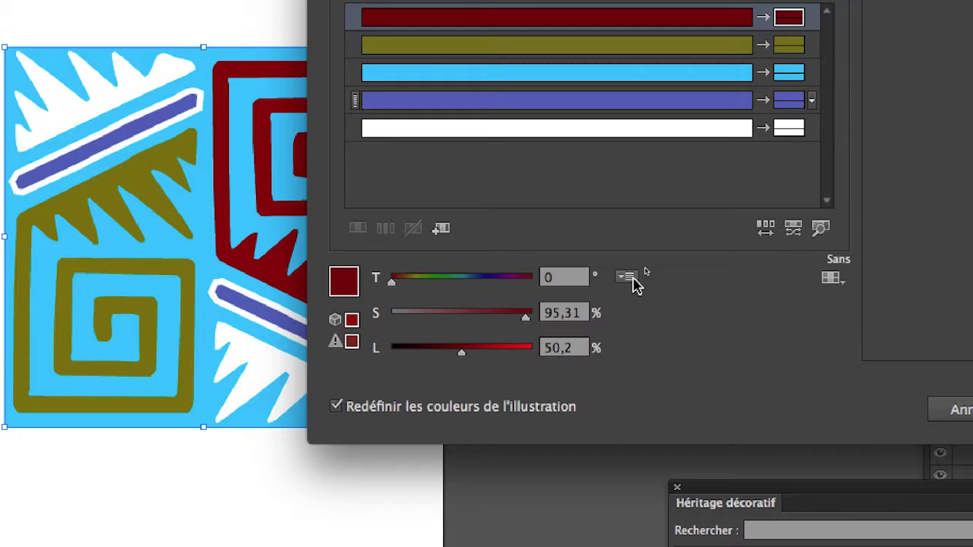
left_click(635, 265)
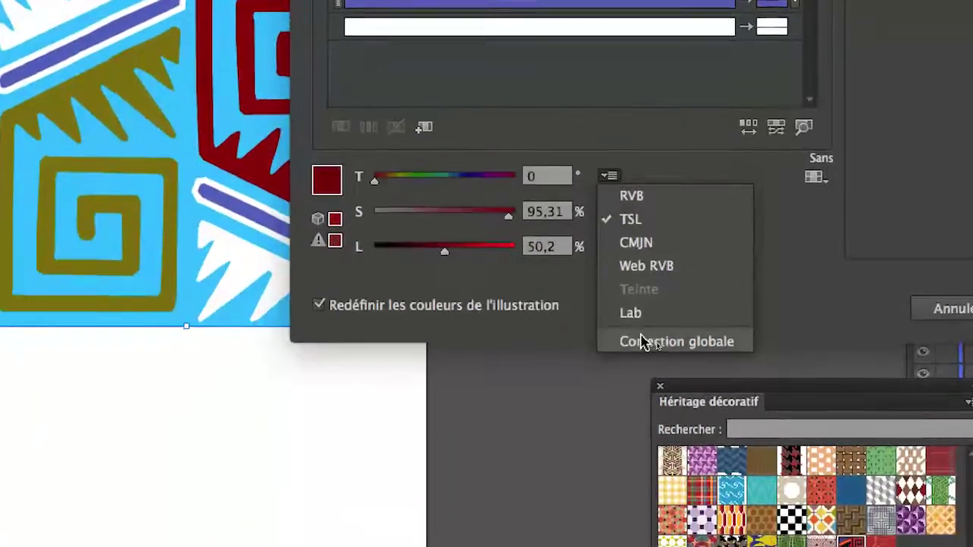
left_click(643, 358)
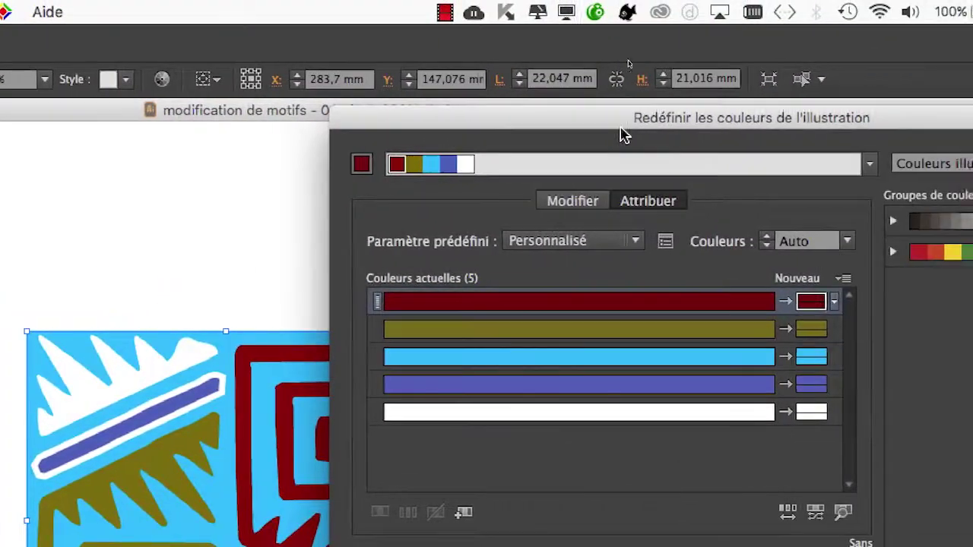
left_click_drag(587, 122, 787, 121)
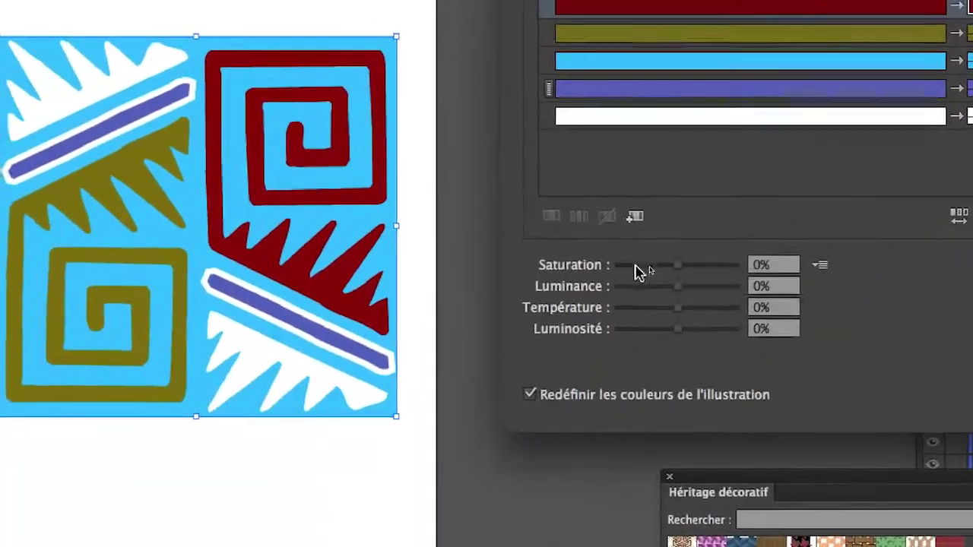
Step: Globally adjust the tile's colors to Saturation -7%, Luminance 8%, Température 40% and Luminosité -28%
left_click_drag(647, 265, 673, 266)
left_click(689, 265)
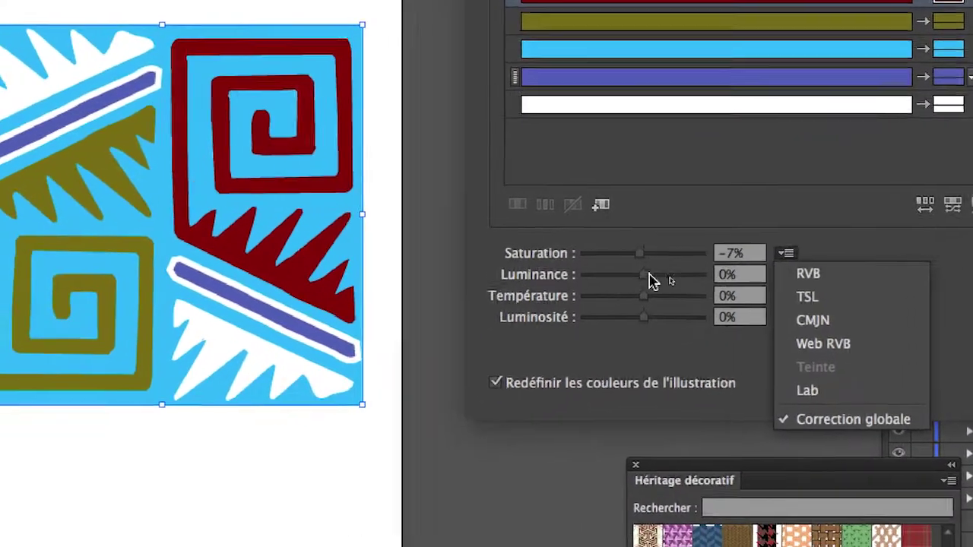
left_click_drag(552, 292, 537, 293)
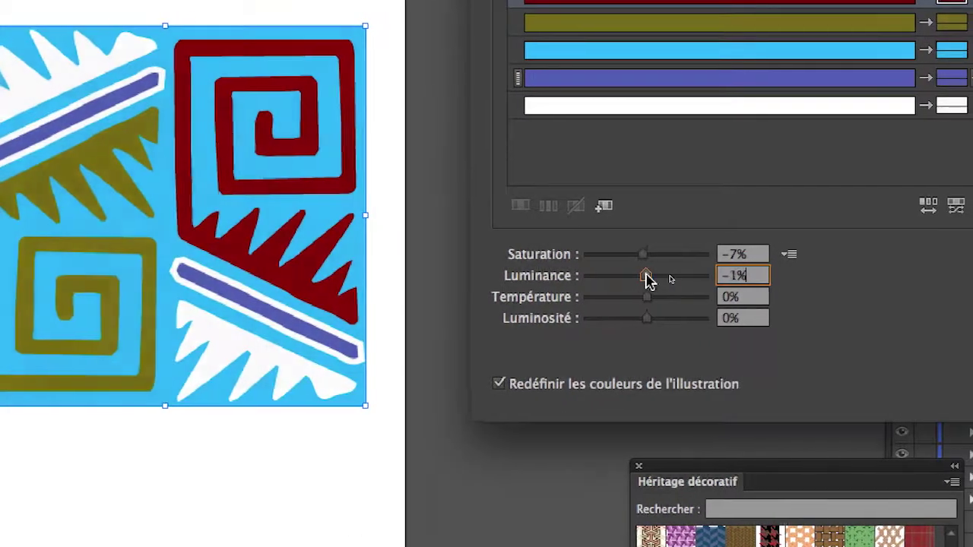
left_click_drag(646, 277, 616, 303)
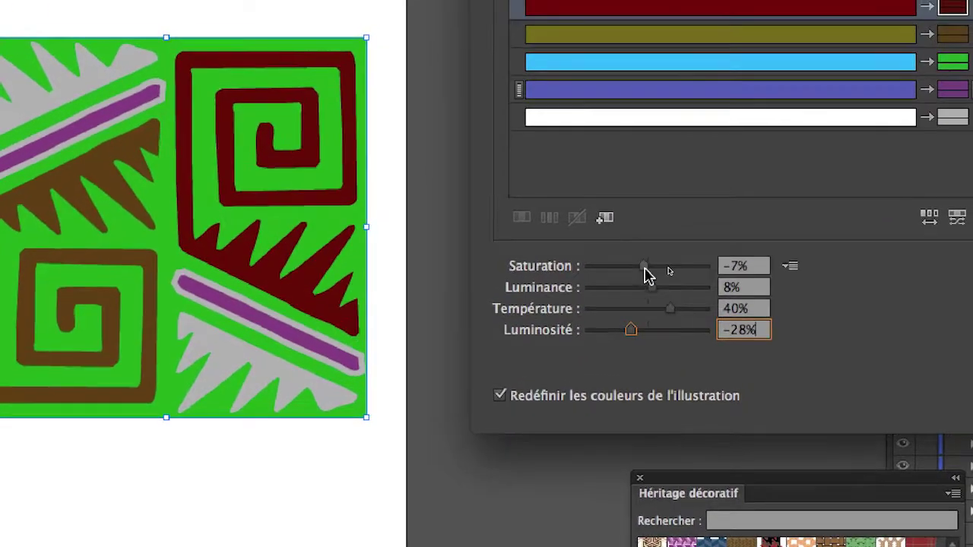
Step: Lower the global saturation to -37% and further until the tile has a muted green background, and apply the recoloring
mouse_move(655, 228)
left_mouse_down()
mouse_move(668, 229)
mouse_move(642, 229)
left_mouse_up()
mouse_move(641, 267)
left_mouse_down()
mouse_move(687, 267)
mouse_move(636, 267)
left_mouse_up()
left_click(744, 267)
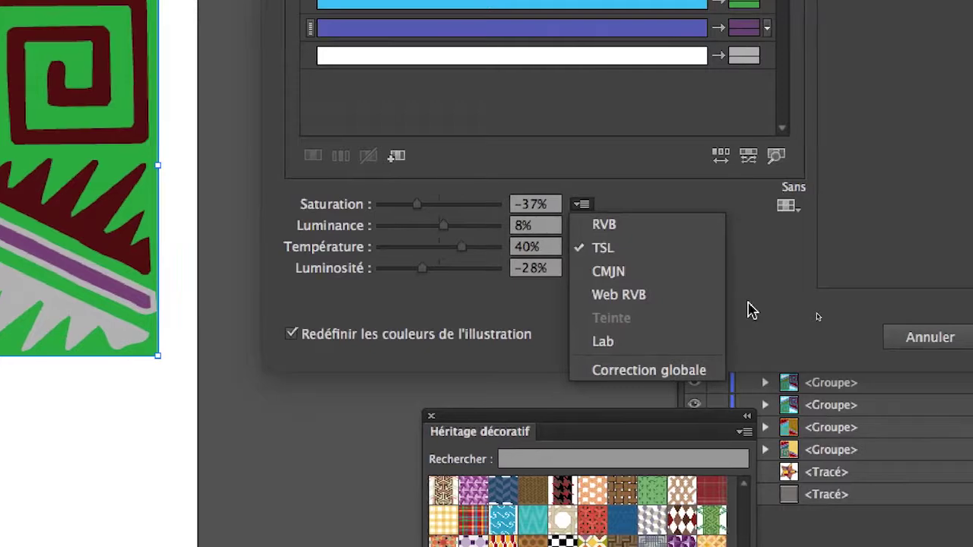
left_click(844, 328)
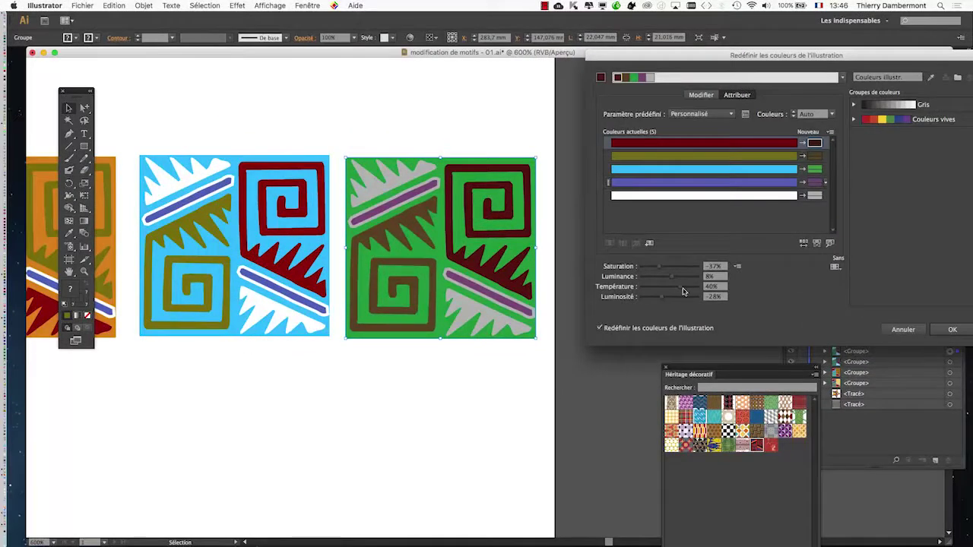
left_click(954, 330)
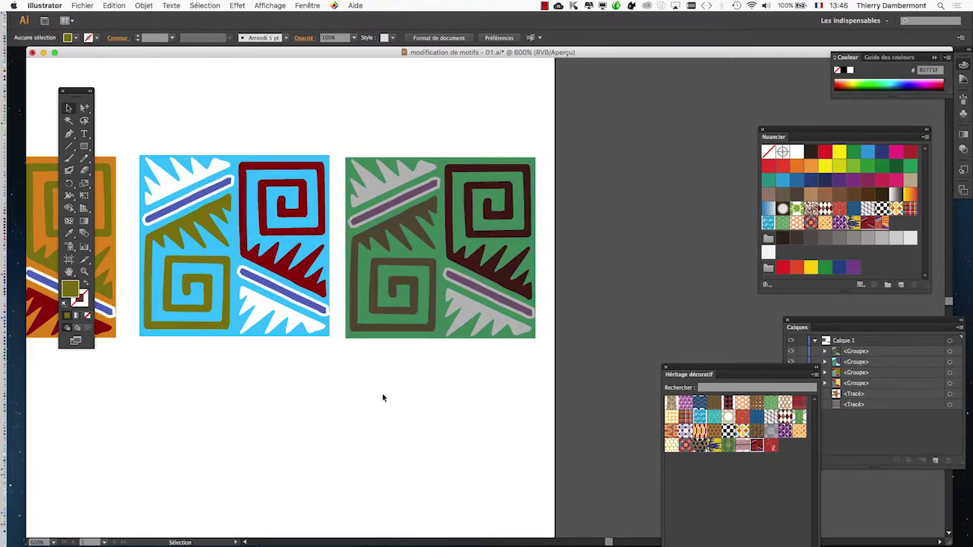
Step: Move the Swatches panel beside the row of tiles and add the peach tile to it as a pattern swatch
scroll(382, 395, "down", 3)
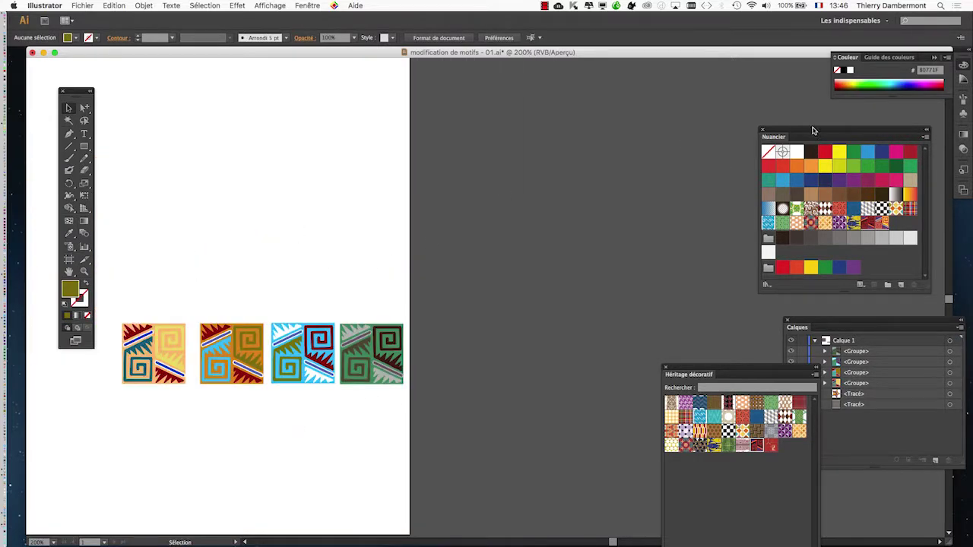
left_click_drag(809, 132, 257, 108)
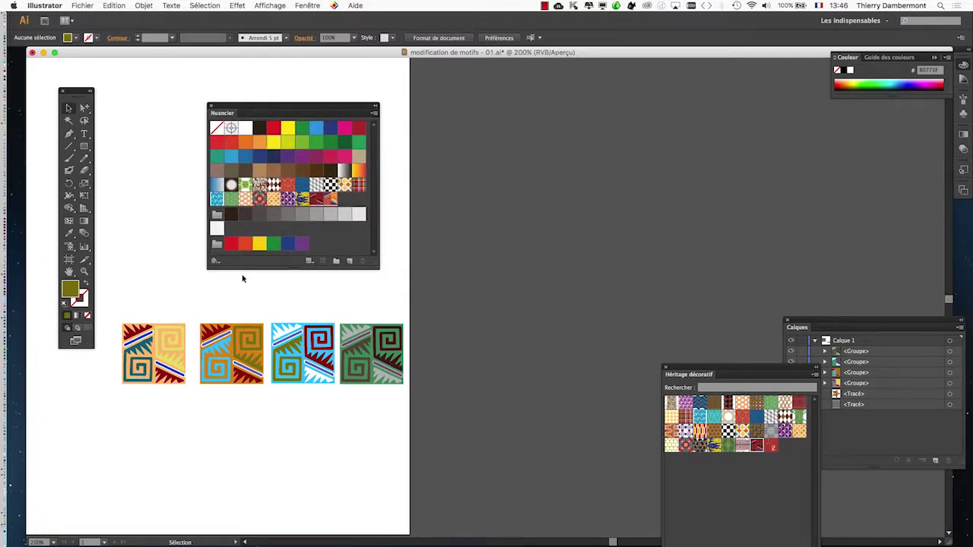
left_click_drag(243, 279, 596, 126)
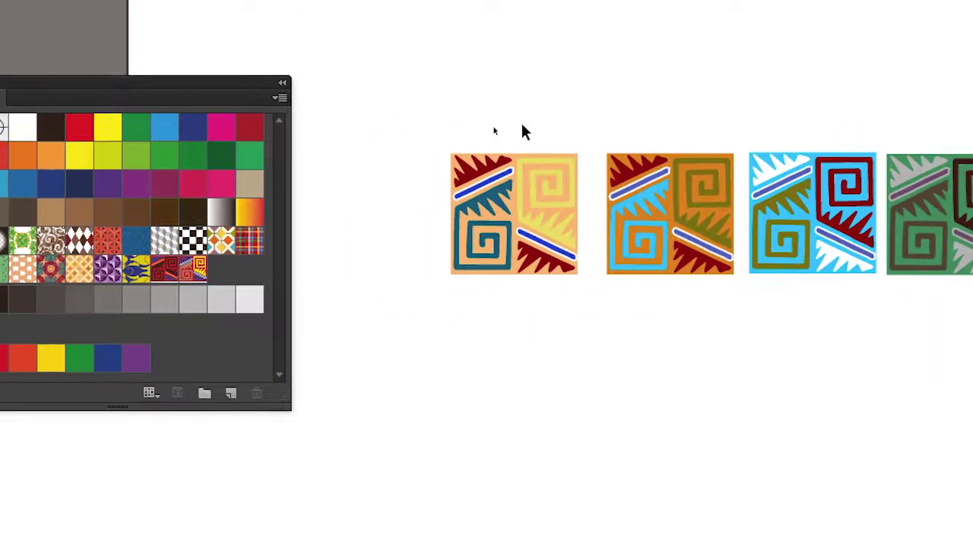
left_click_drag(448, 123, 500, 210)
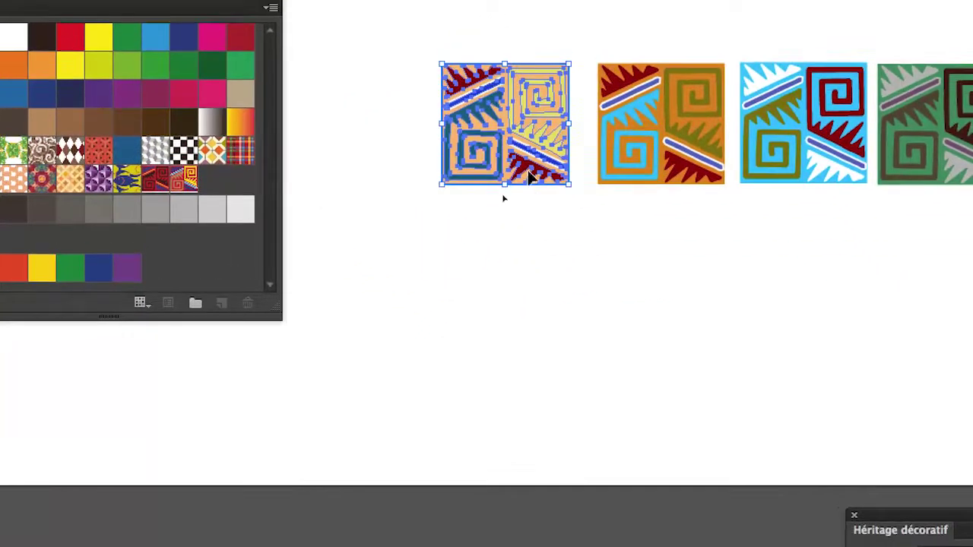
left_click_drag(527, 153, 212, 166)
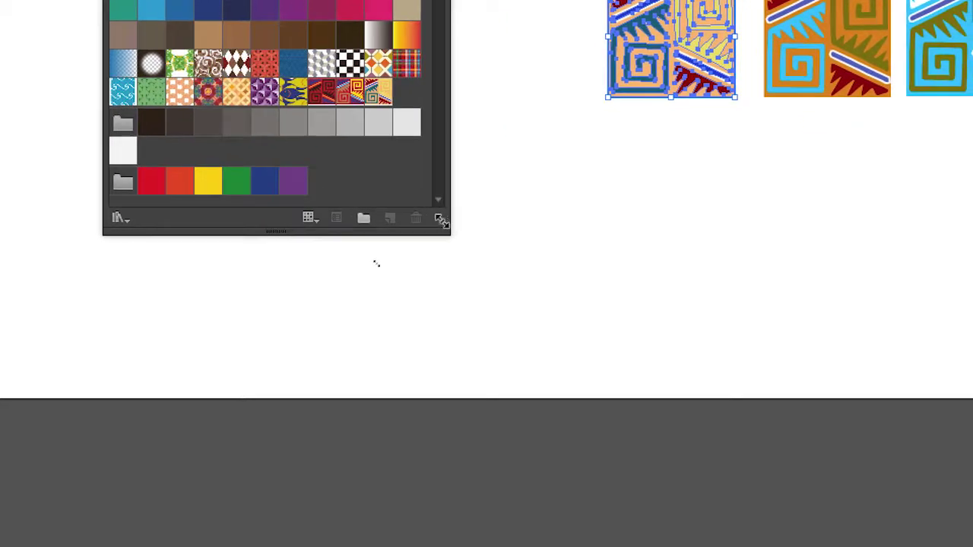
Step: Enlarge the Swatches panel and add the orange, sky-blue and green tiles to it as pattern swatches
left_click_drag(481, 297, 608, 313)
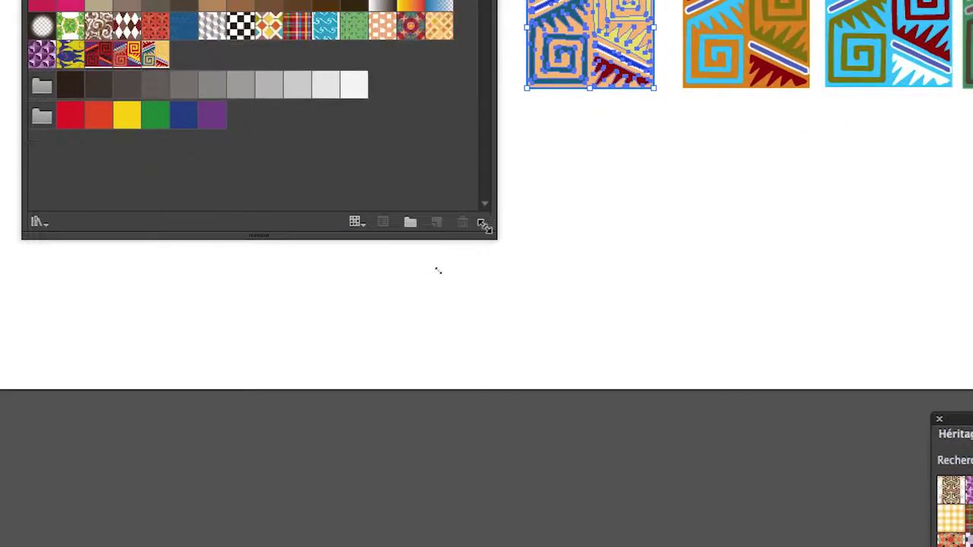
left_click_drag(484, 226, 483, 230)
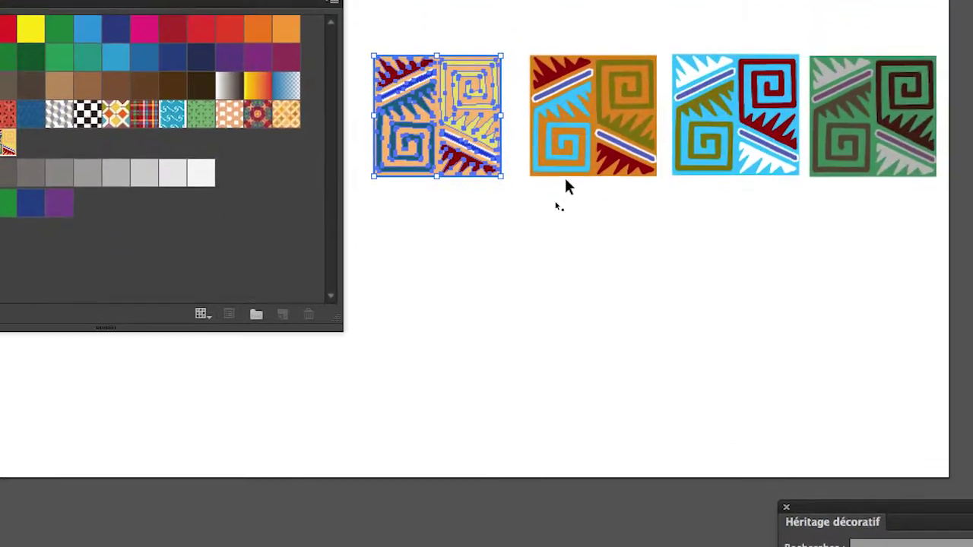
left_click(720, 85)
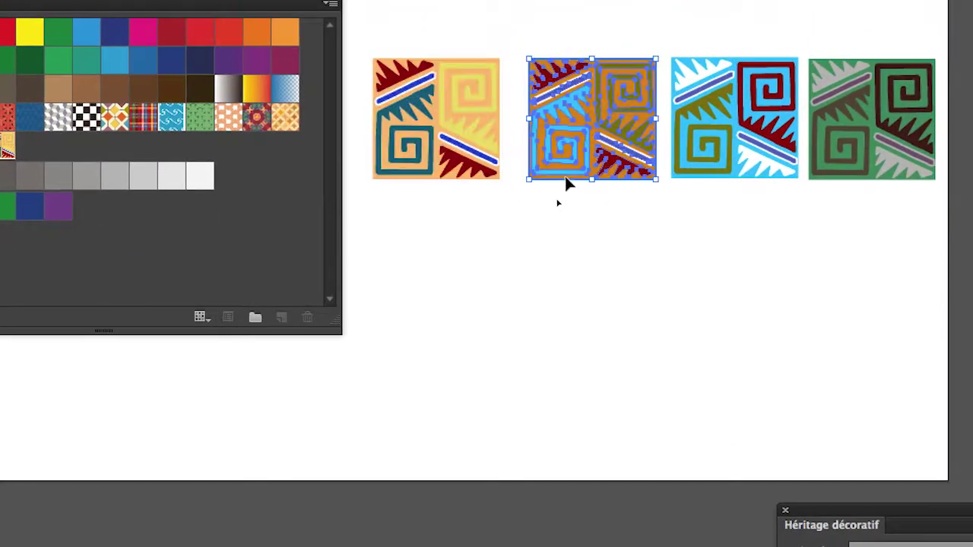
left_click_drag(566, 180, 55, 156)
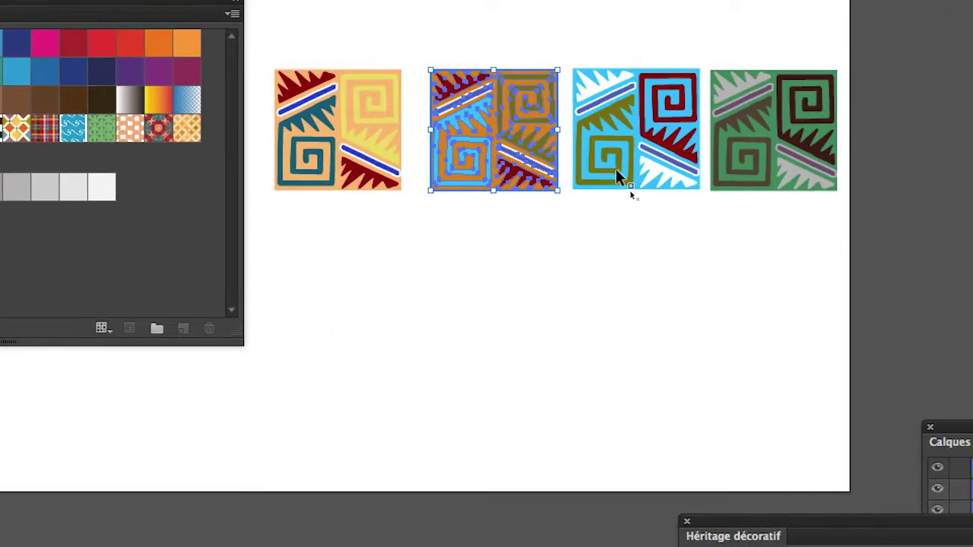
left_click_drag(616, 171, 16, 160)
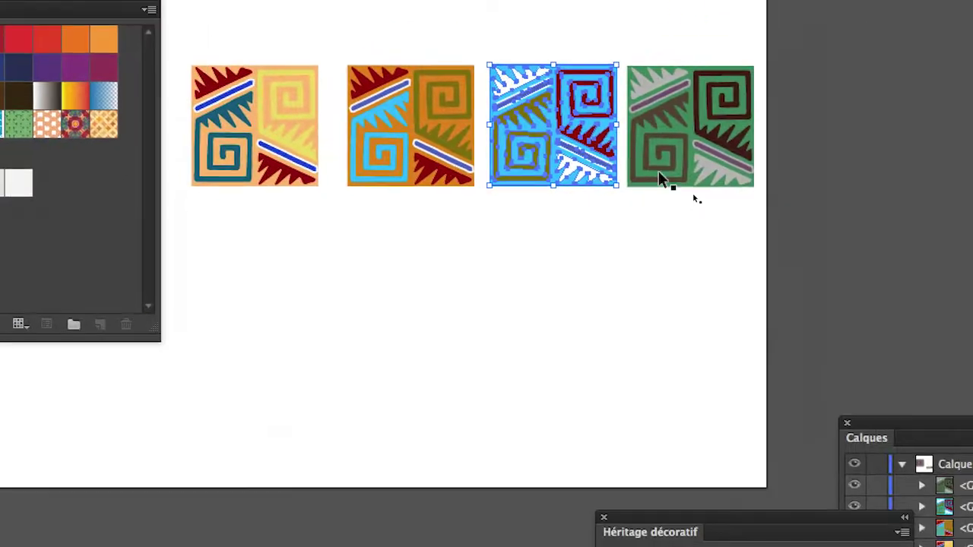
left_click_drag(666, 168, 219, 164)
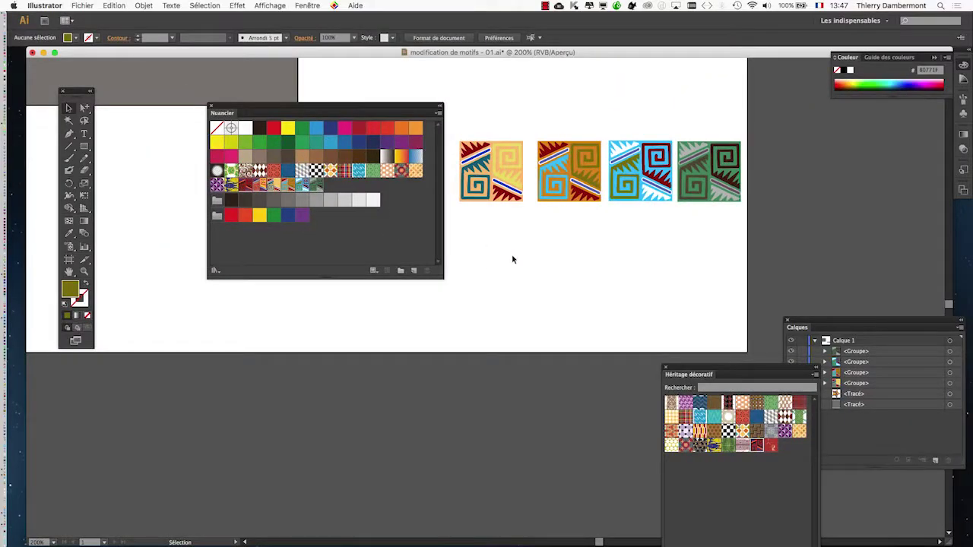
Step: Move the Swatches panel below the gray rectangle so the pattern-filled star is fully uncovered
scroll(512, 256, "down", 1)
left_click_drag(533, 266, 576, 395)
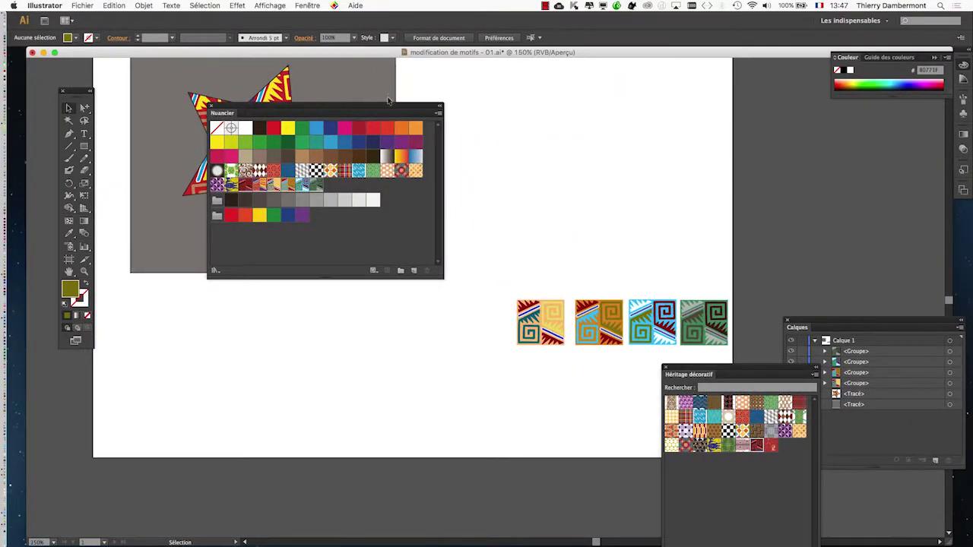
left_click_drag(388, 100, 269, 365)
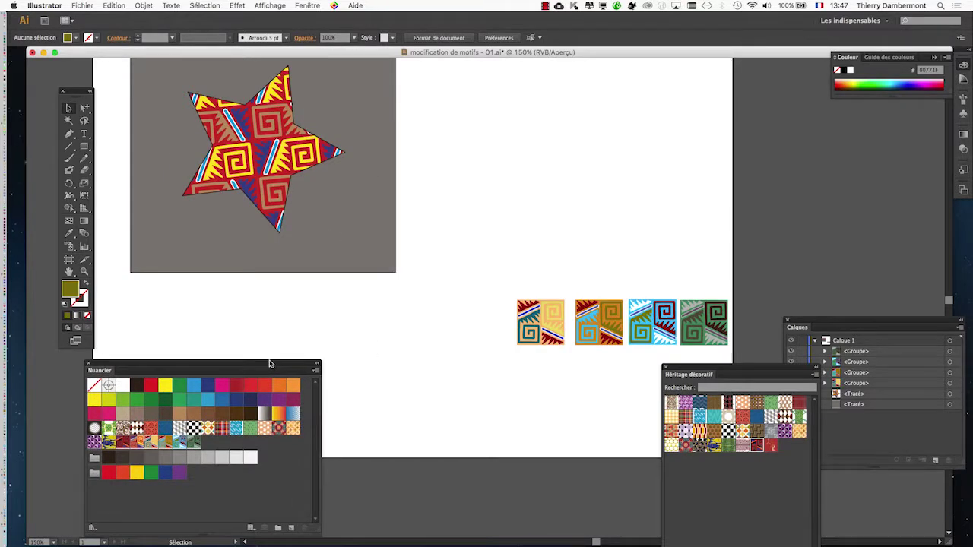